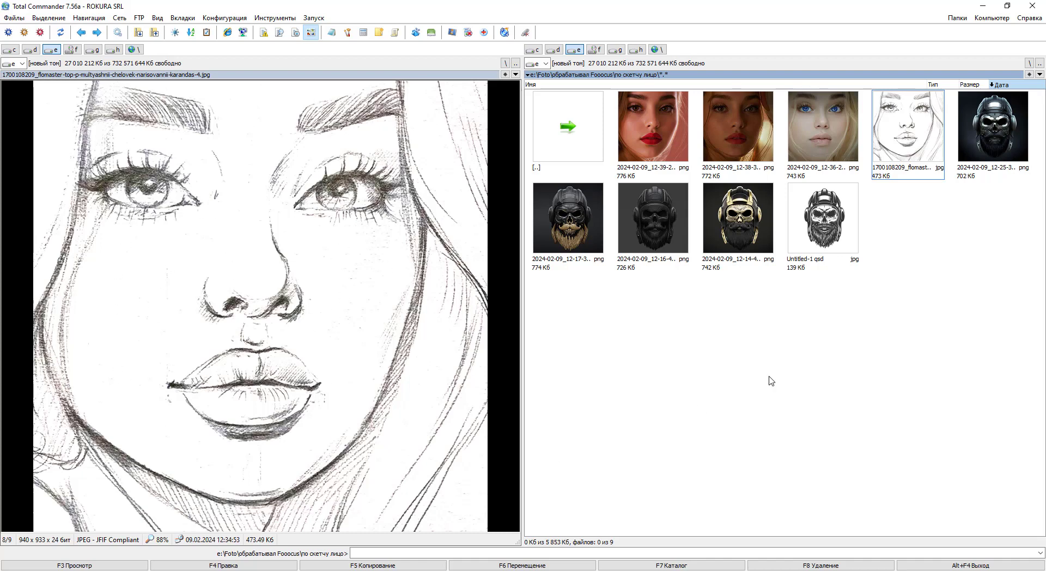
Step: Compare the pencil face sketch with its generated portraits by previewing the images in the по скетчу лицо folder
left_click(819, 145)
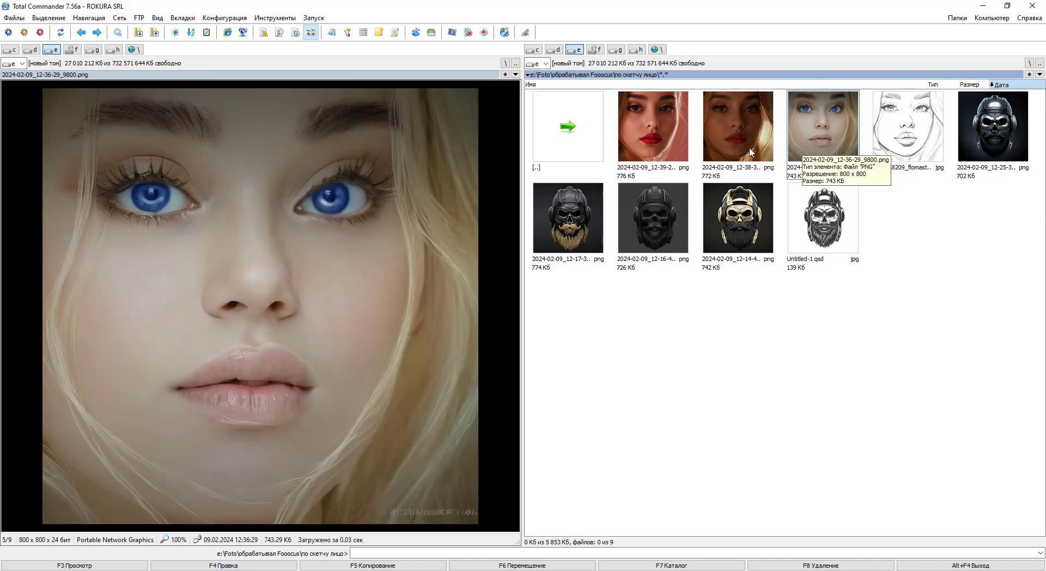
left_click(729, 139)
left_click(657, 144)
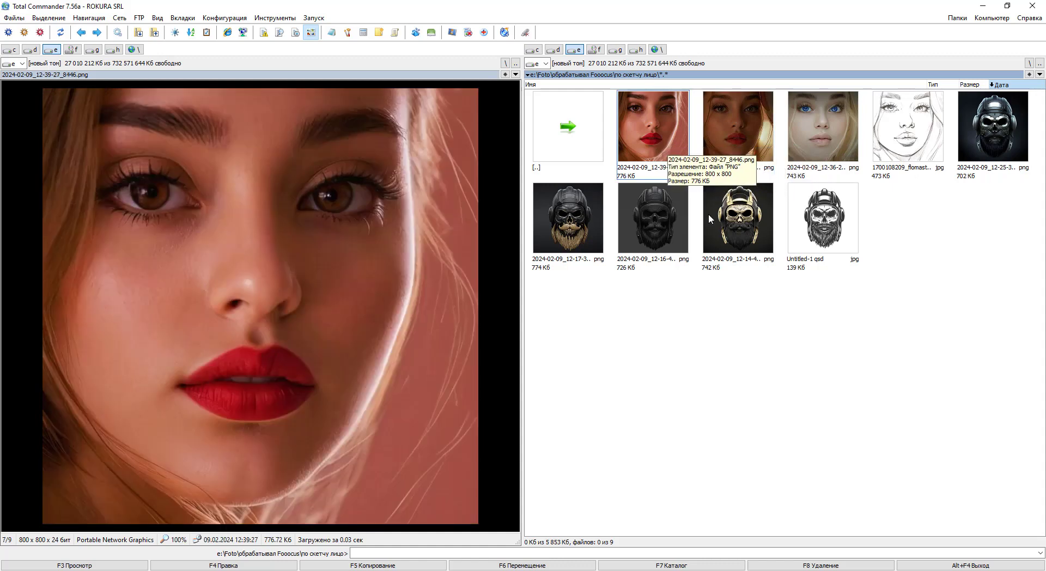
left_click(822, 139)
left_click(899, 137)
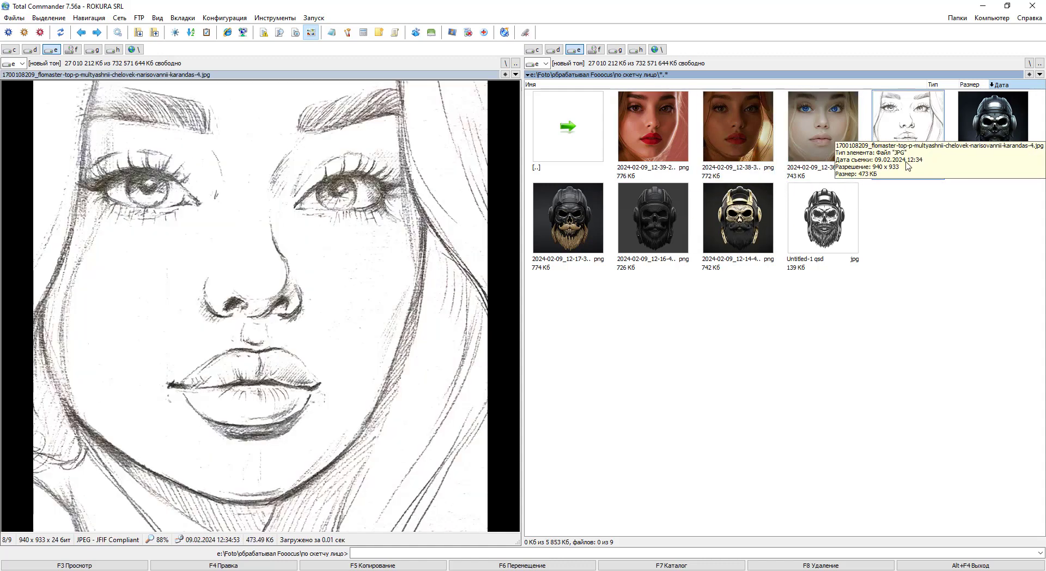
Step: Preview the bearded skull sketch Untitled-1 qsd and the renders generated from it
left_click(832, 237)
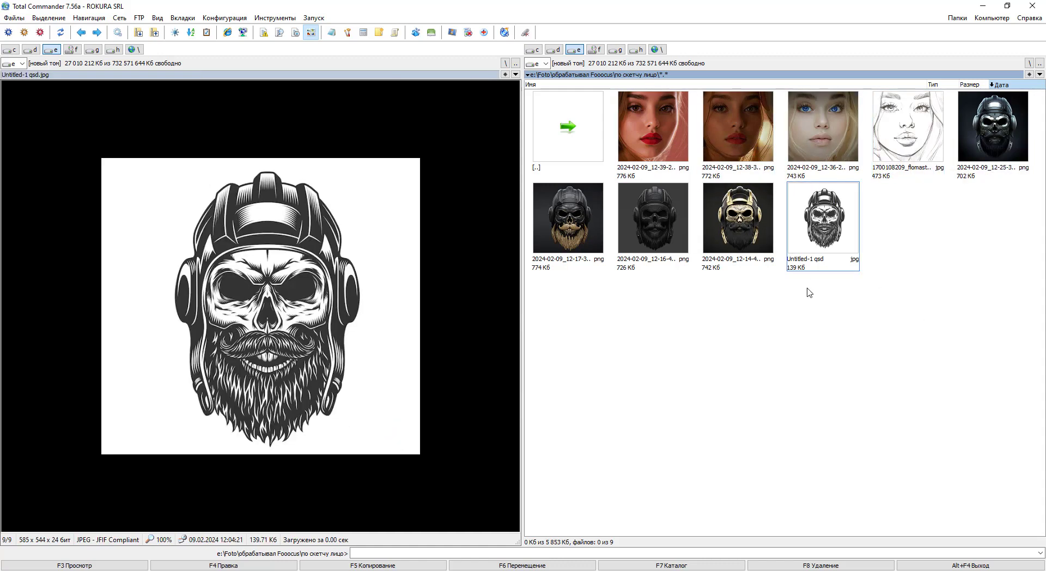
left_click(730, 229)
key("Left")
key("Left")
key("Left")
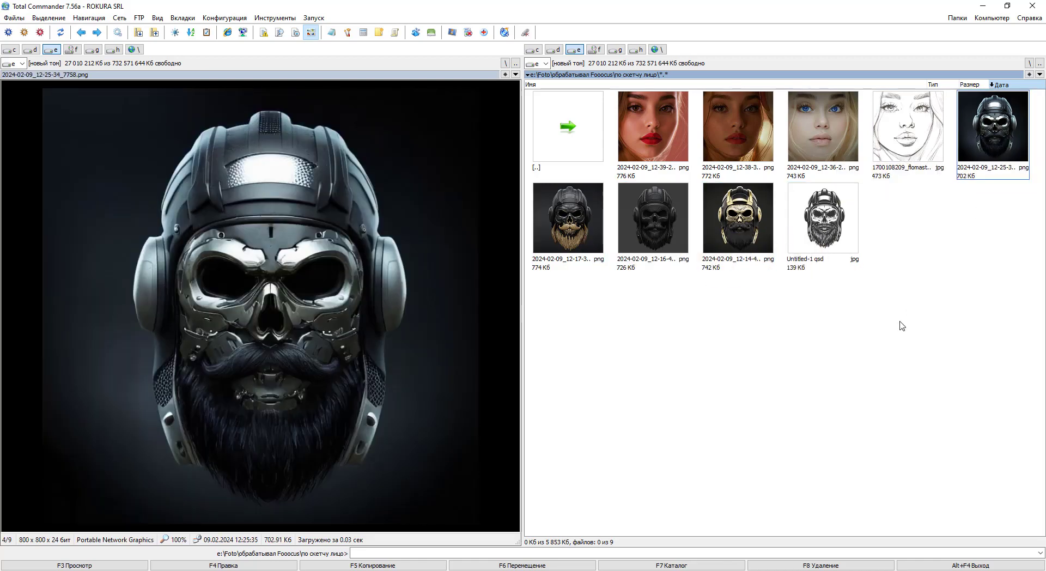
Step: Open the авто по скетчу folder and compare the motorcycle sketch 2e110 with its two renders
key("ctrl+F2")
key("BackSpace")
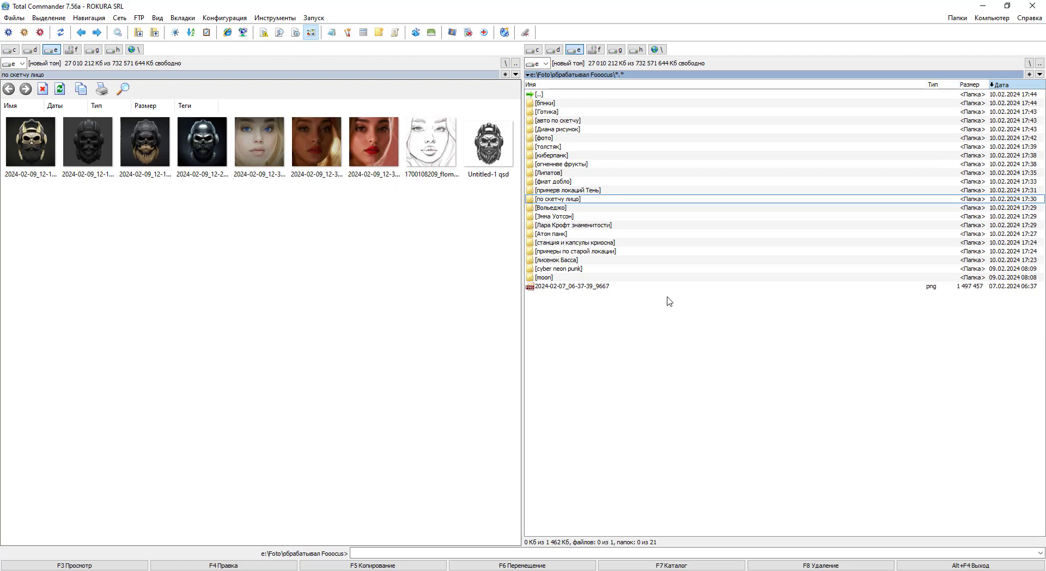
double_click(561, 120)
left_click(565, 121)
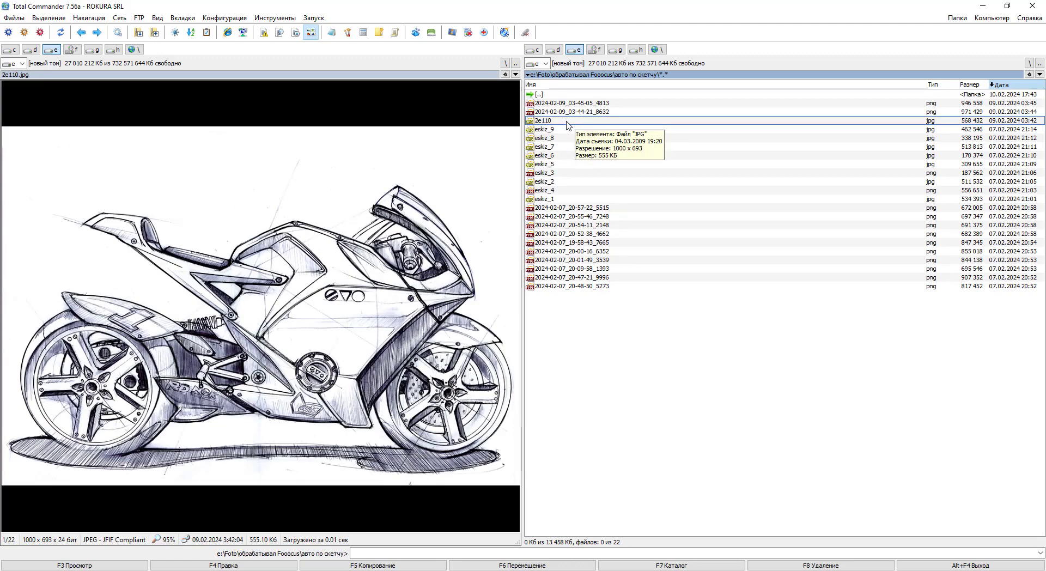
left_click(570, 111)
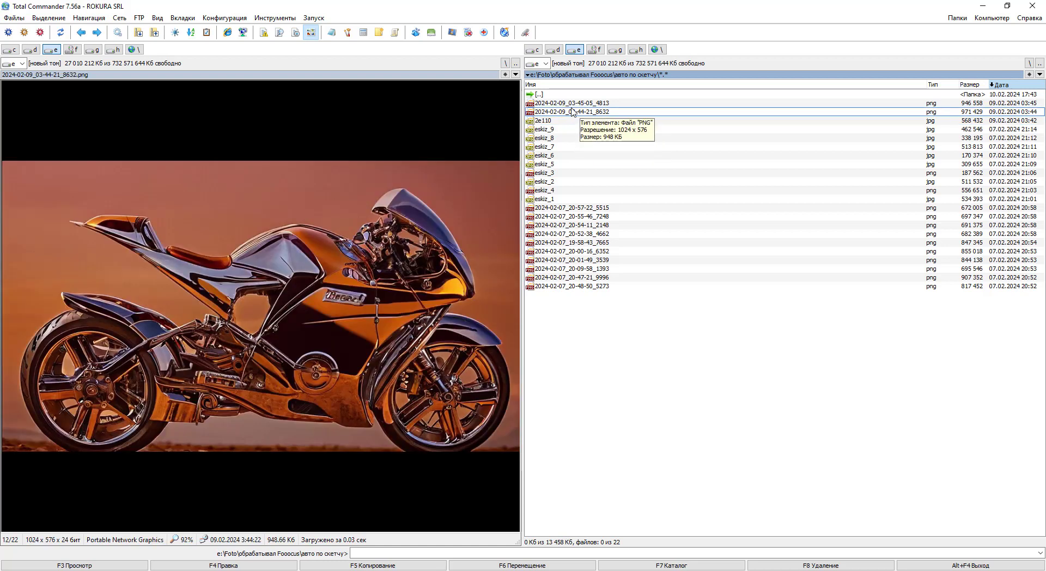
left_click(572, 105)
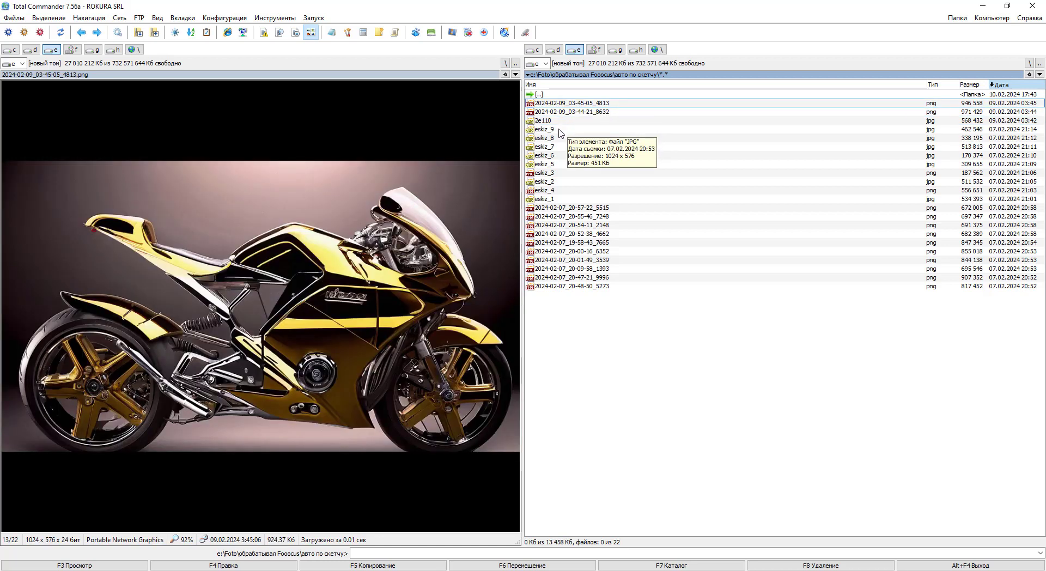
Step: View the eskiz car collages full screen, from eskiz_1 through eskiz_8, fitted to the display
left_click(557, 200)
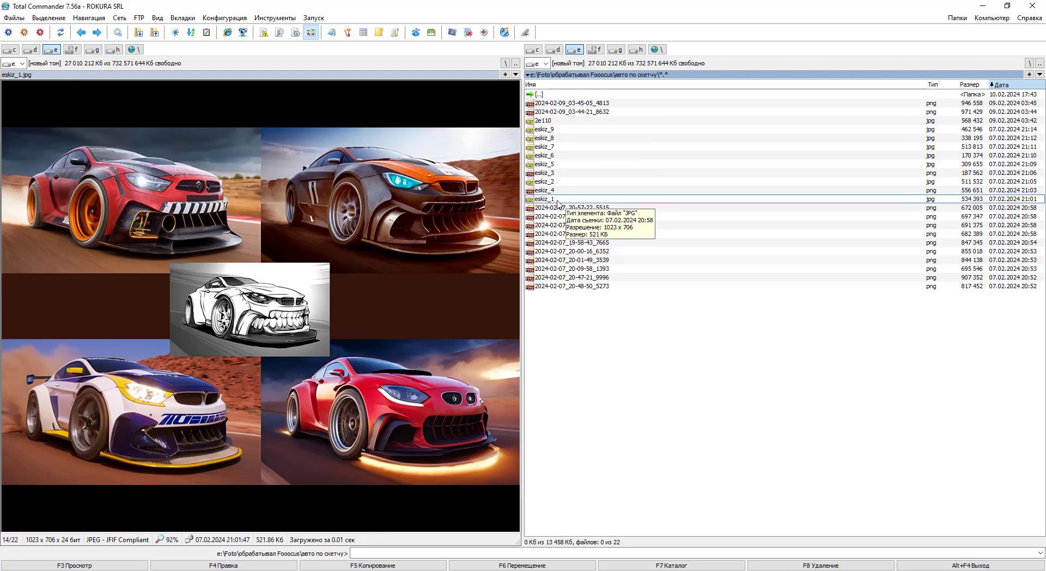
double_click(558, 199)
double_click(674, 354)
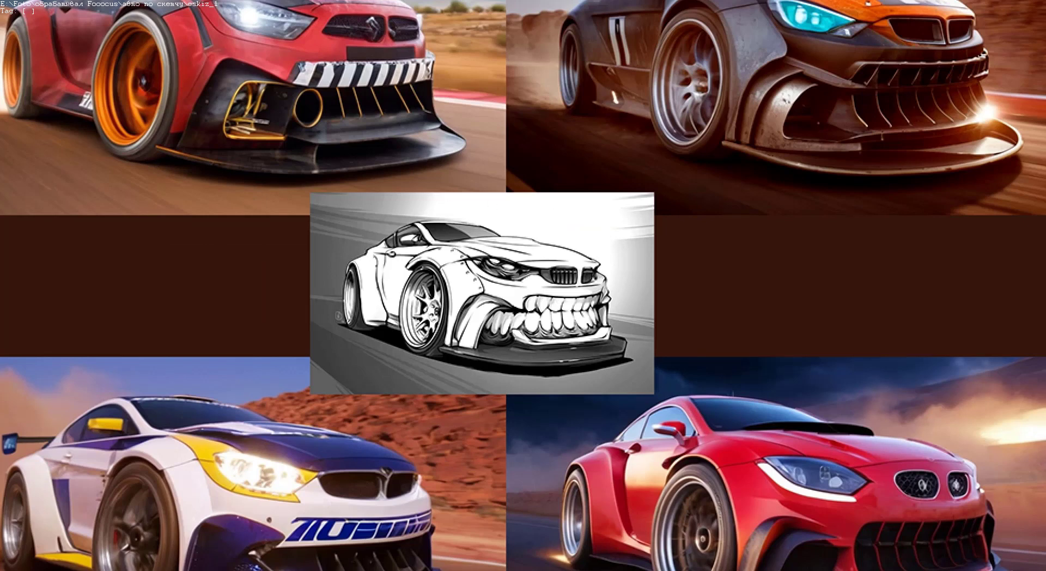
key("minus")
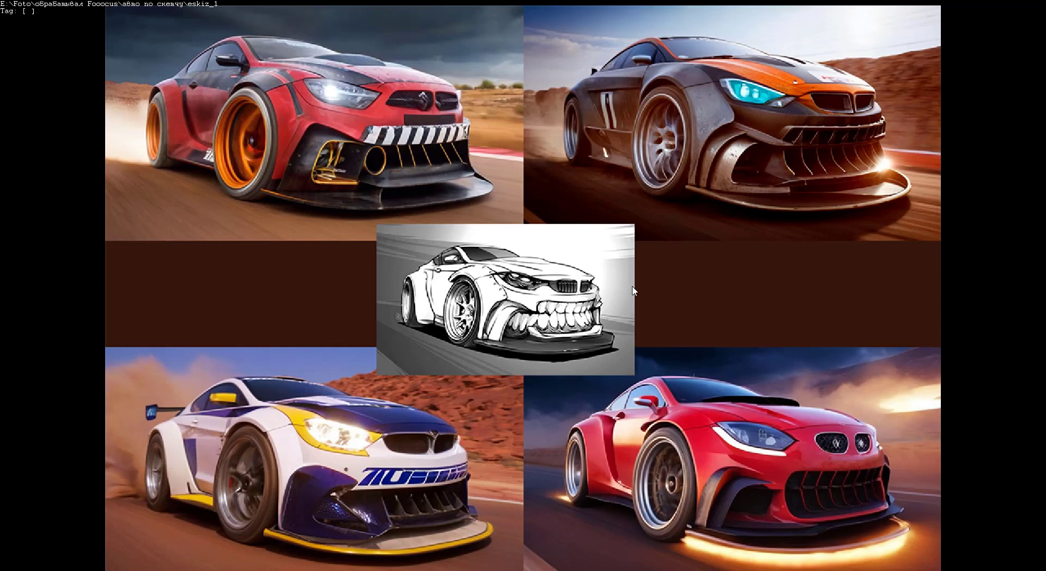
key("Right")
scroll(654, 254, "up", 2)
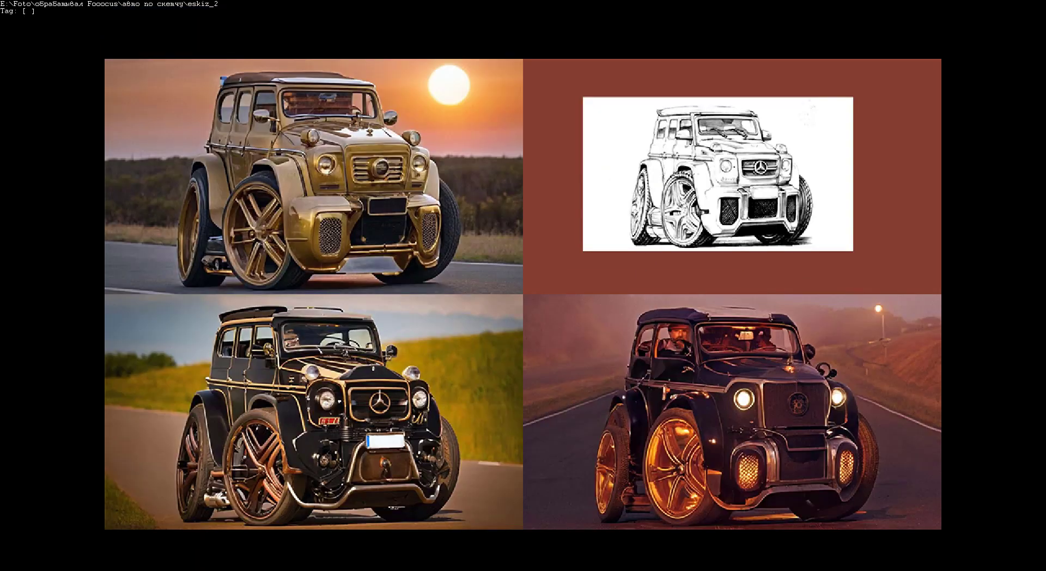
key("Right")
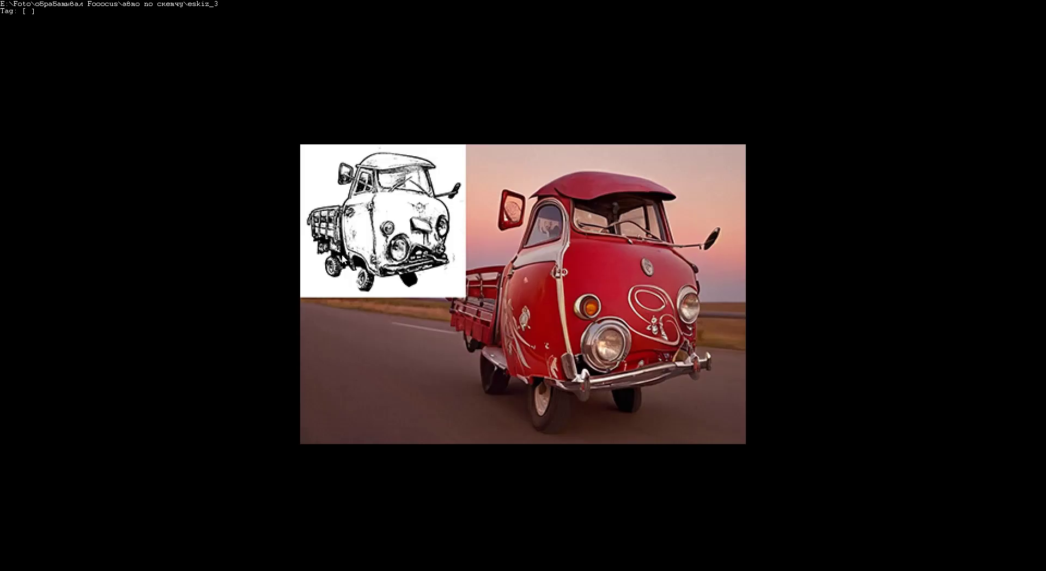
key("Right")
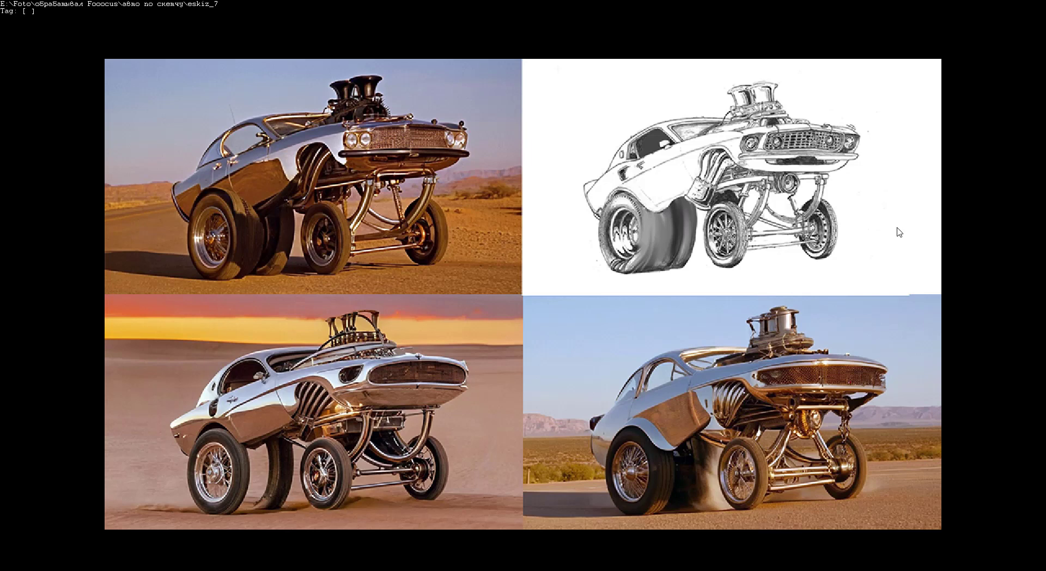
key("Right")
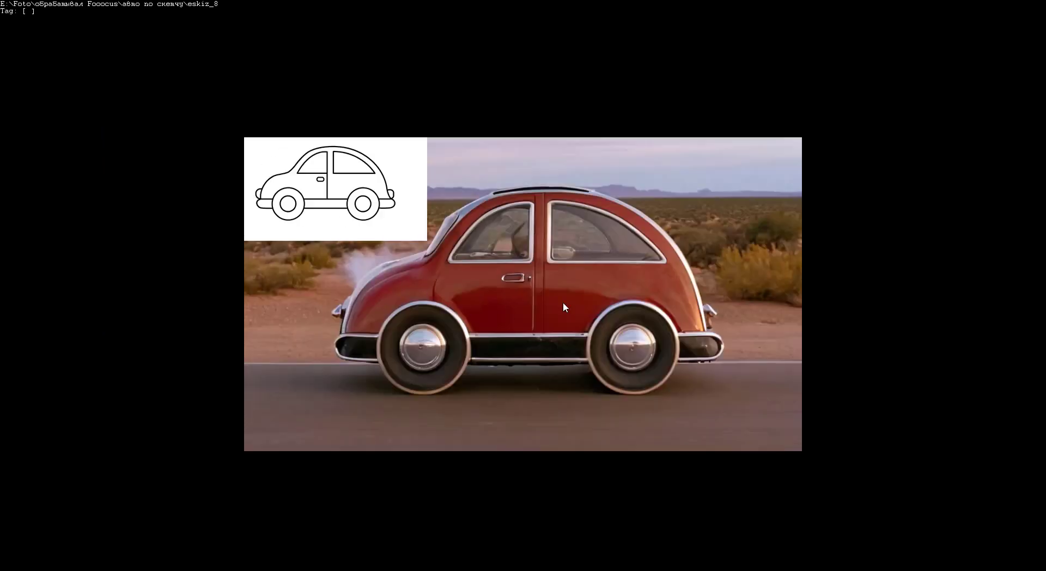
key("Escape")
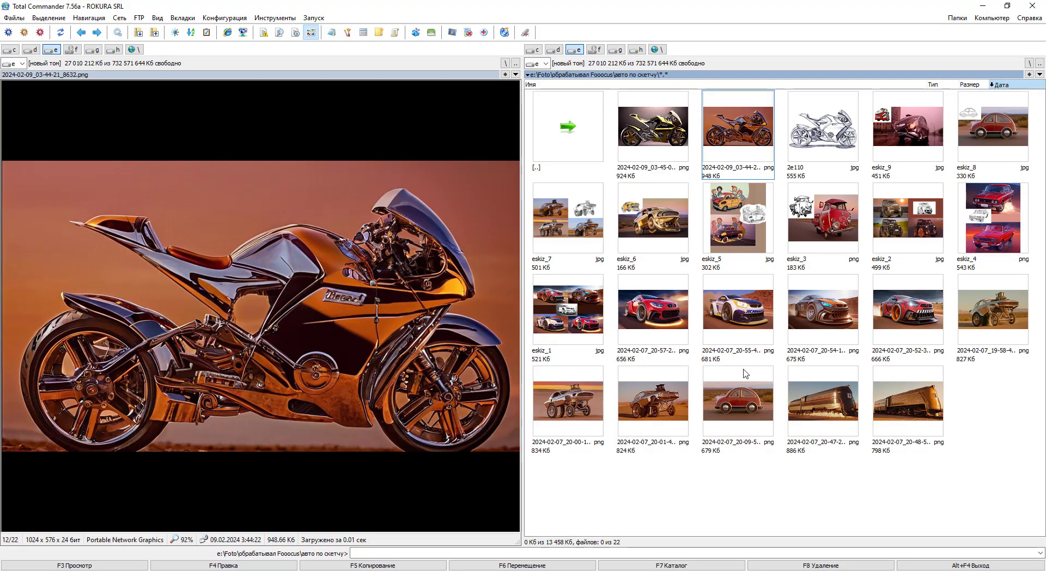
Step: Preview the white and blue race car render, the motorcycle sketch 2e110 and its renders from the thumbnails
left_click(746, 312)
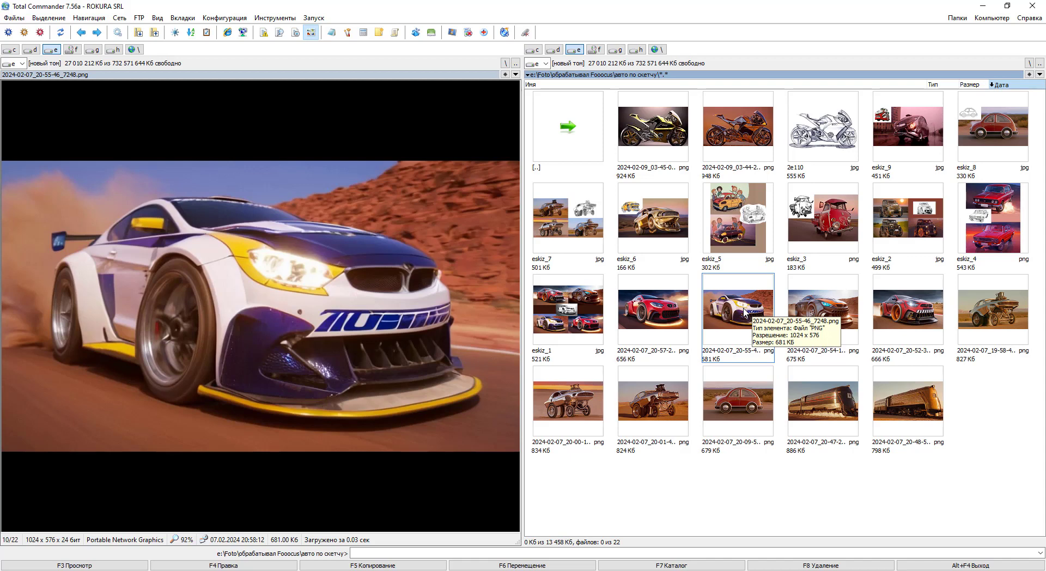
left_click(830, 133)
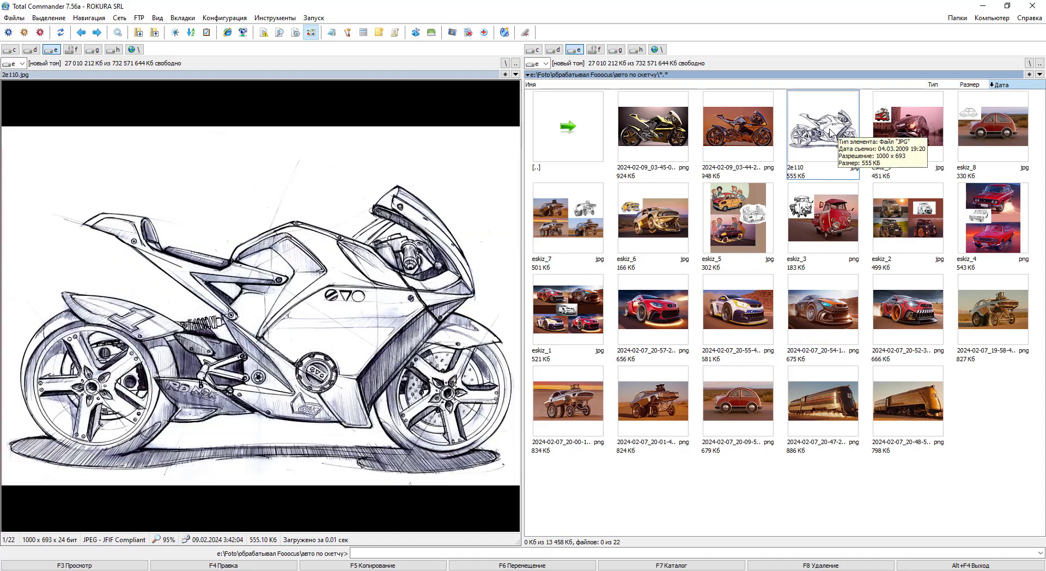
left_click(755, 129)
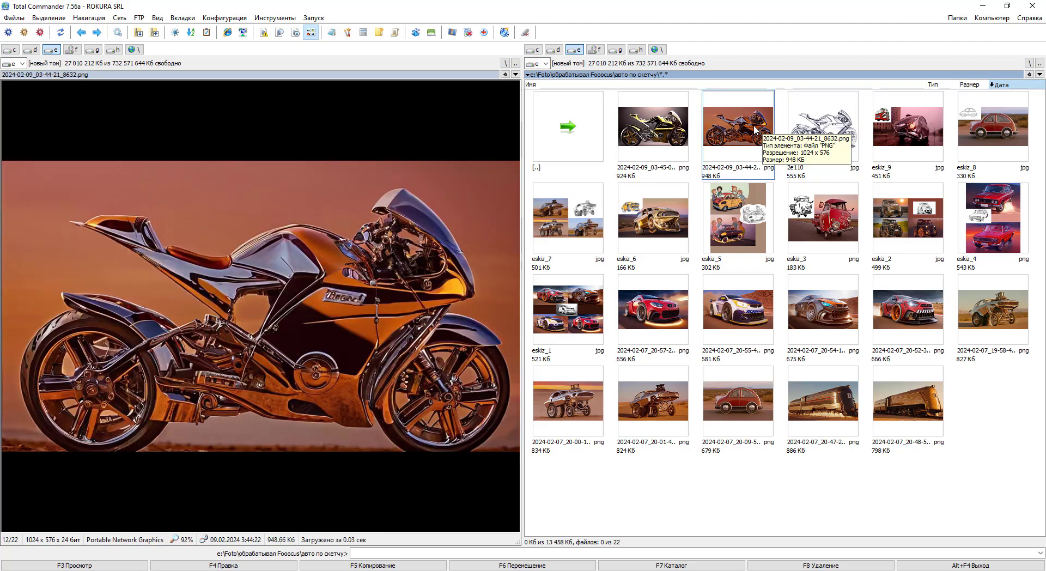
left_click(666, 131)
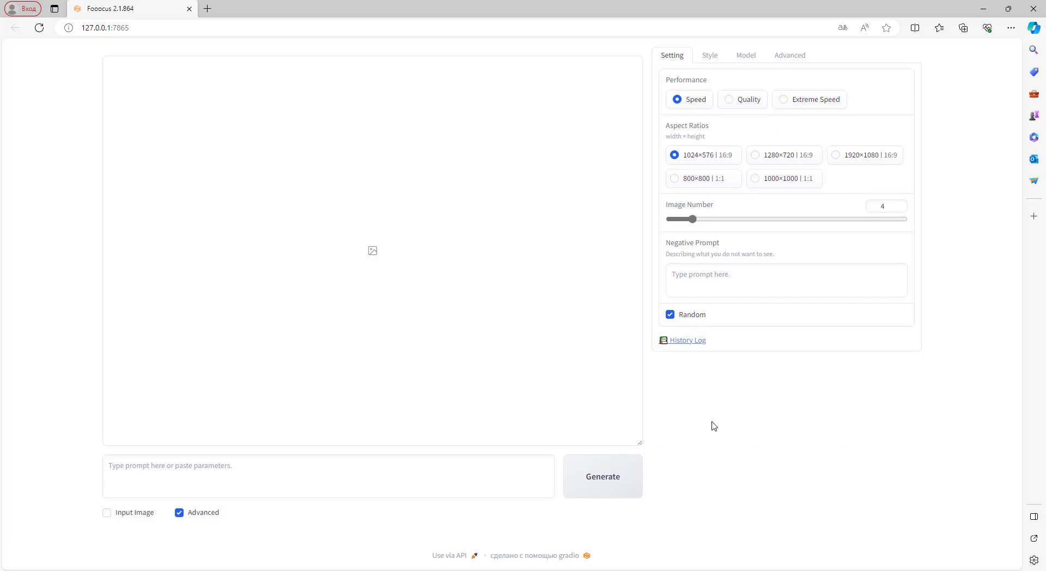
Step: Enable Input Image and load the motorcycle sketch into the second Image Prompt slot
left_click(107, 512)
scroll(106, 520, "down", 3)
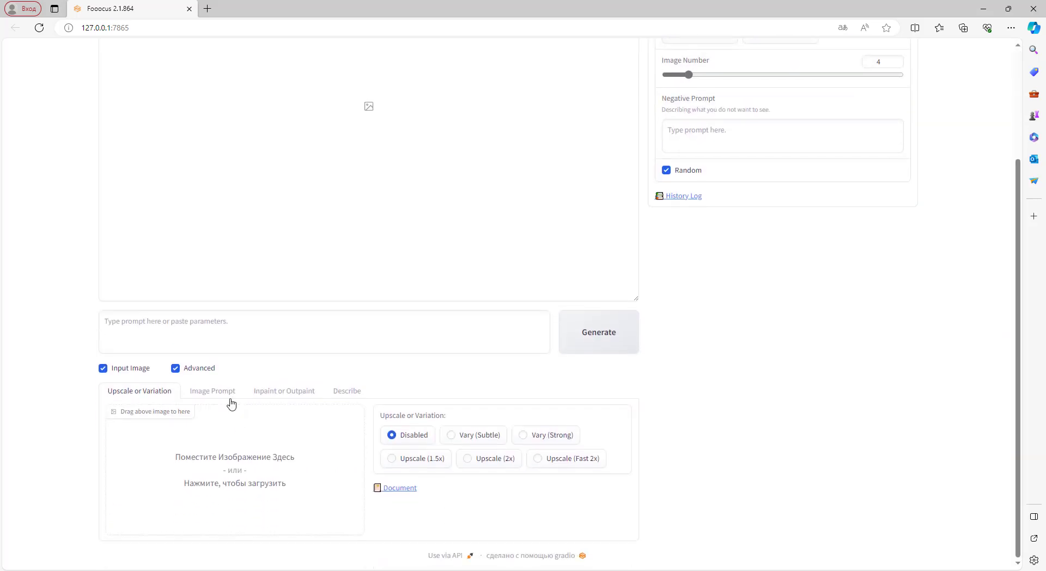
left_click(227, 391)
scroll(226, 398, "down", 5)
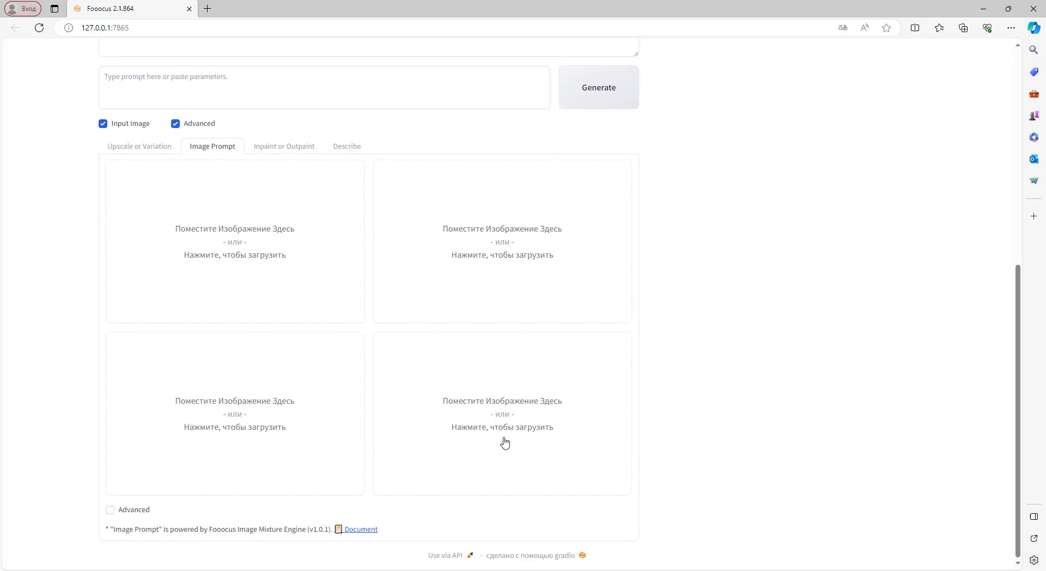
left_click(512, 257)
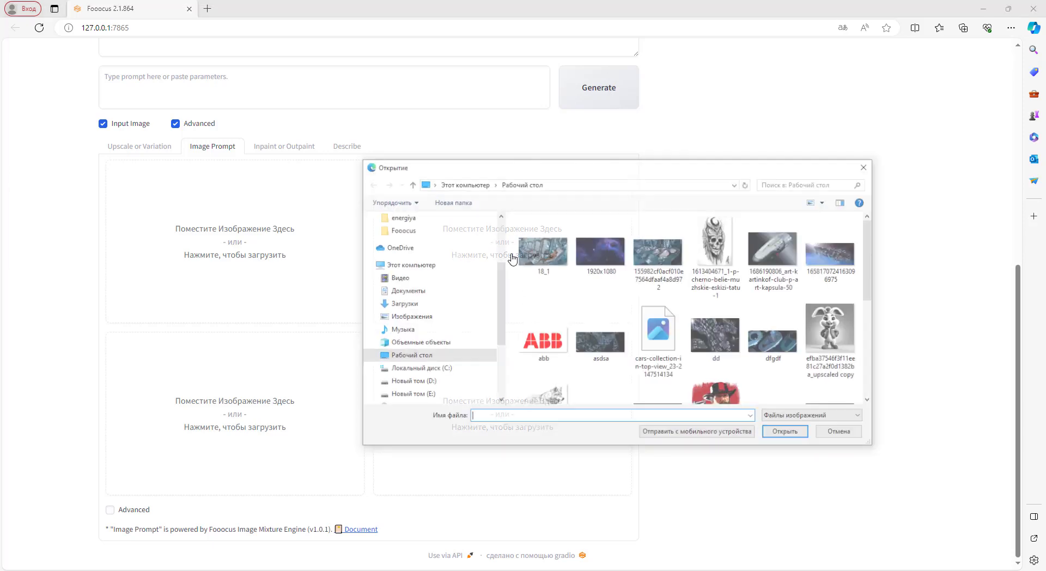
double_click(557, 310)
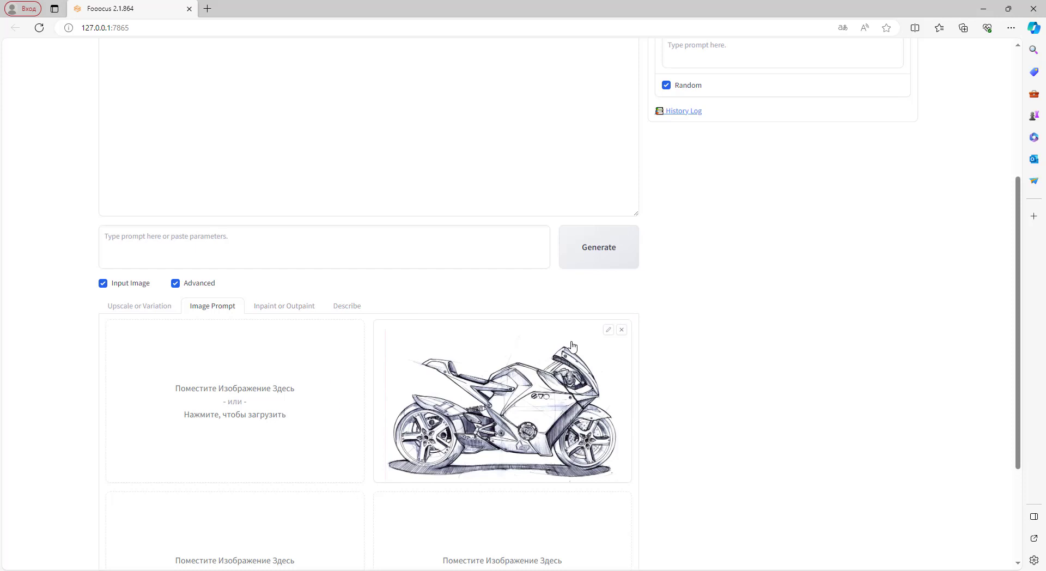
Step: Show the advanced Image Prompt options and set the motorcycle sketch's control type to PyraCanny
scroll(572, 346, "up", 4)
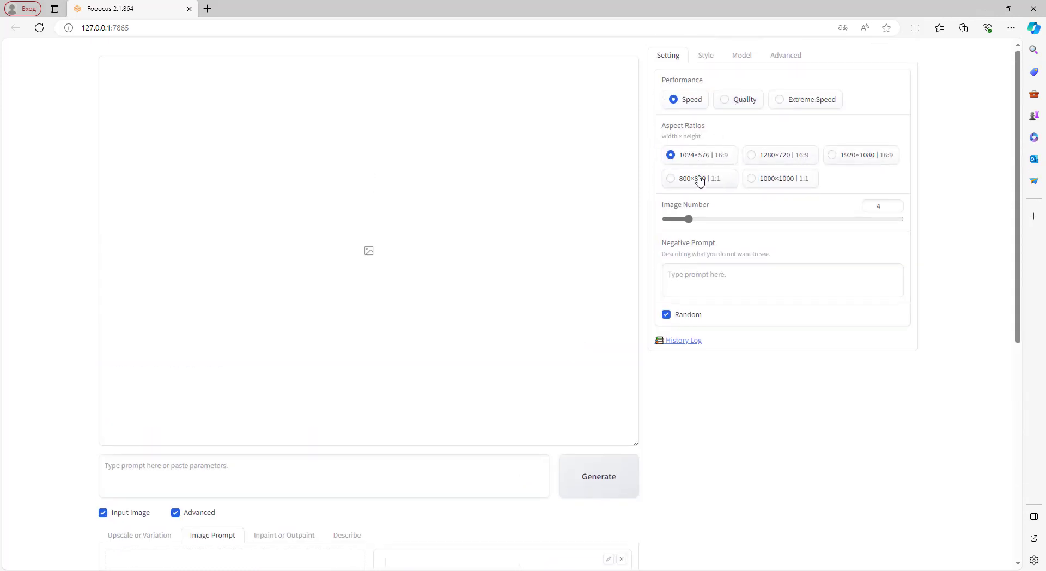
scroll(628, 313, "down", 6)
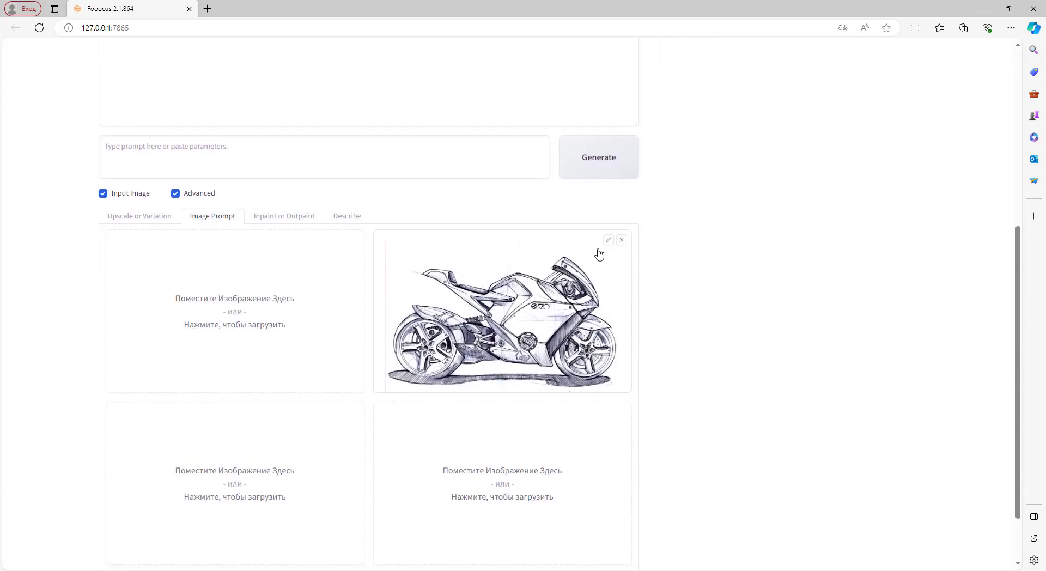
scroll(729, 236, "up", 6)
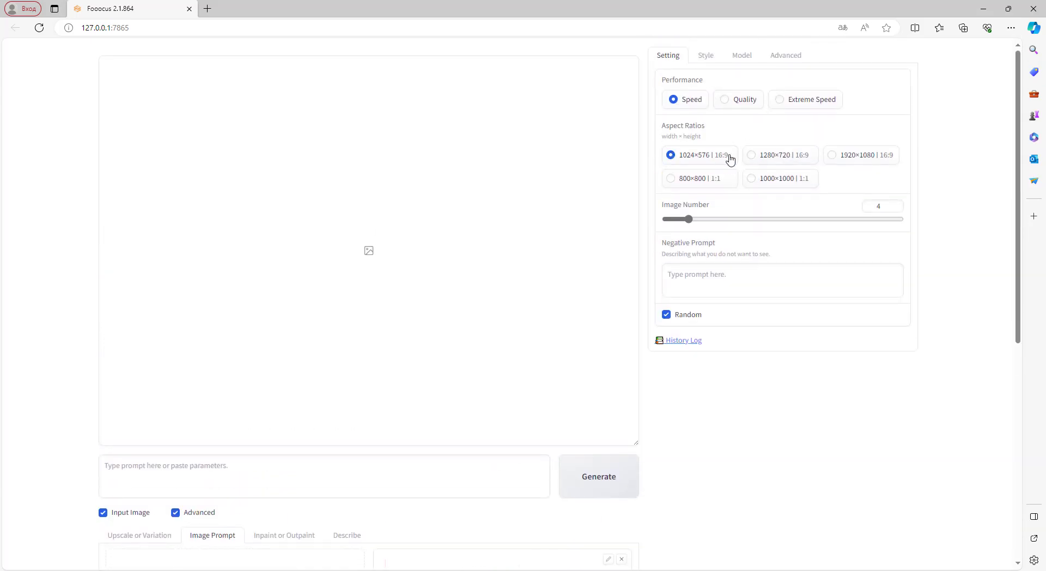
scroll(730, 159, "down", 6)
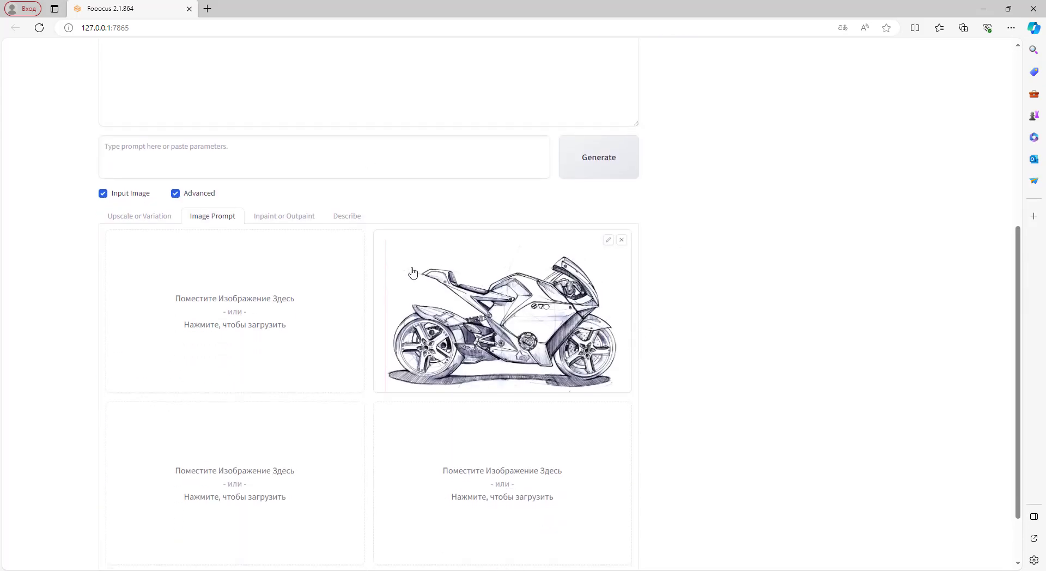
scroll(489, 284, "down", 2)
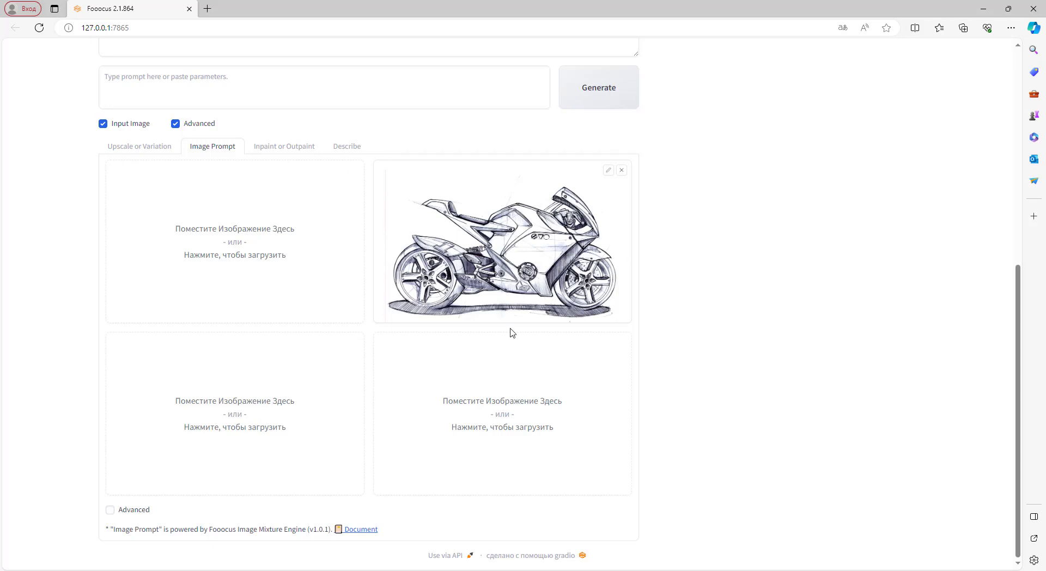
left_click(110, 510)
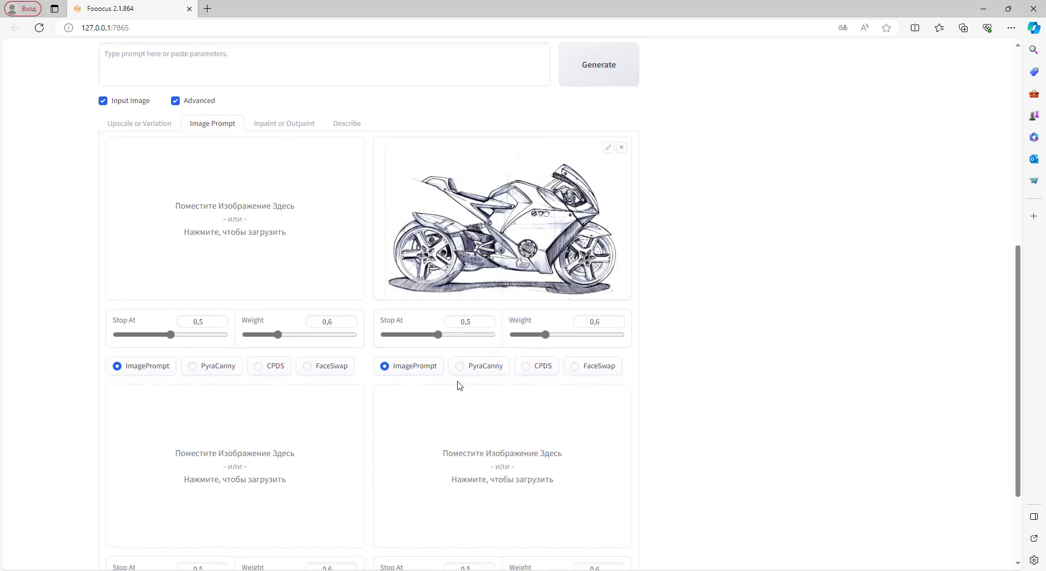
left_click(459, 367)
left_click(526, 368)
left_click(464, 371)
Step: Replace the SAI Comic Book and Misc Fairy Tale styles with Fooocus Enhance and Fooocus Sharp
scroll(242, 296, "up", 6)
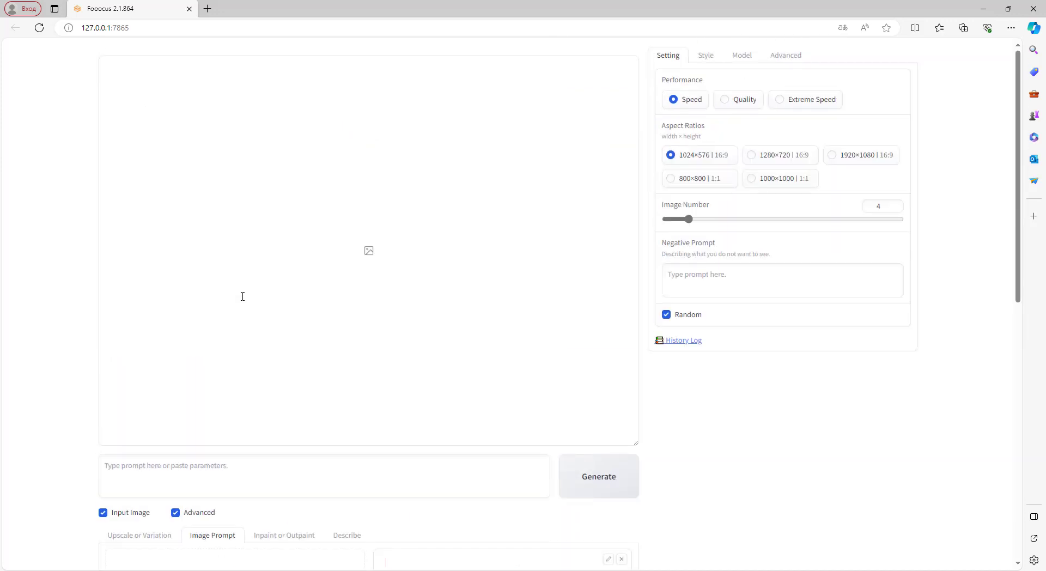
scroll(242, 297, "down", 8)
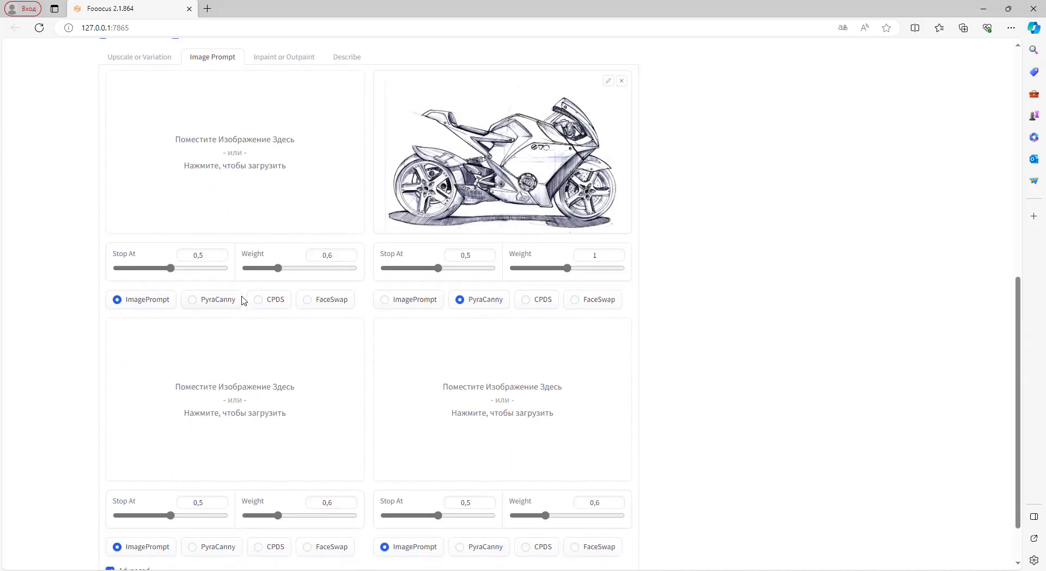
scroll(242, 299, "up", 8)
scroll(240, 301, "down", 5)
scroll(362, 262, "up", 6)
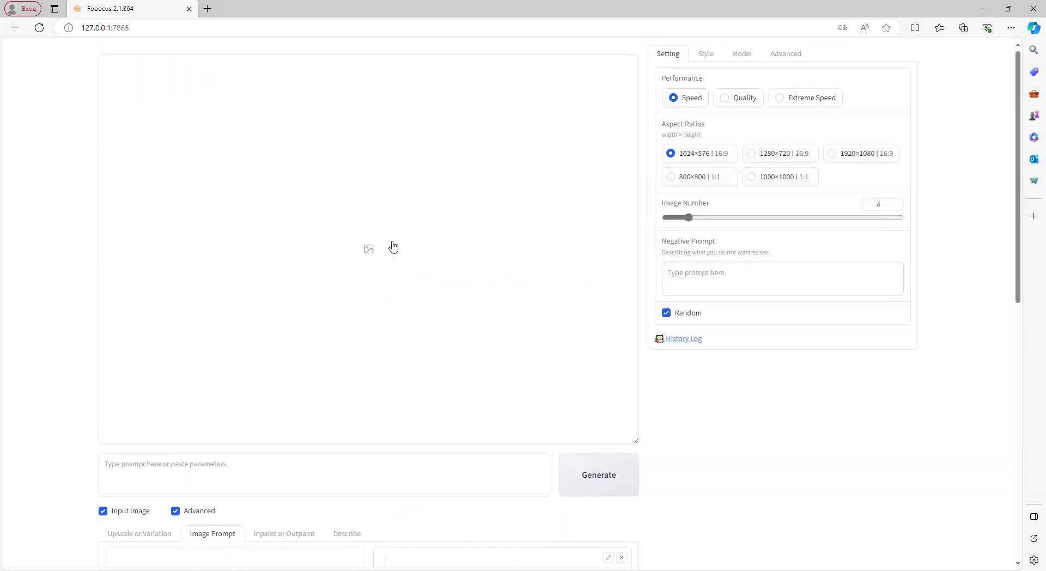
left_click(707, 56)
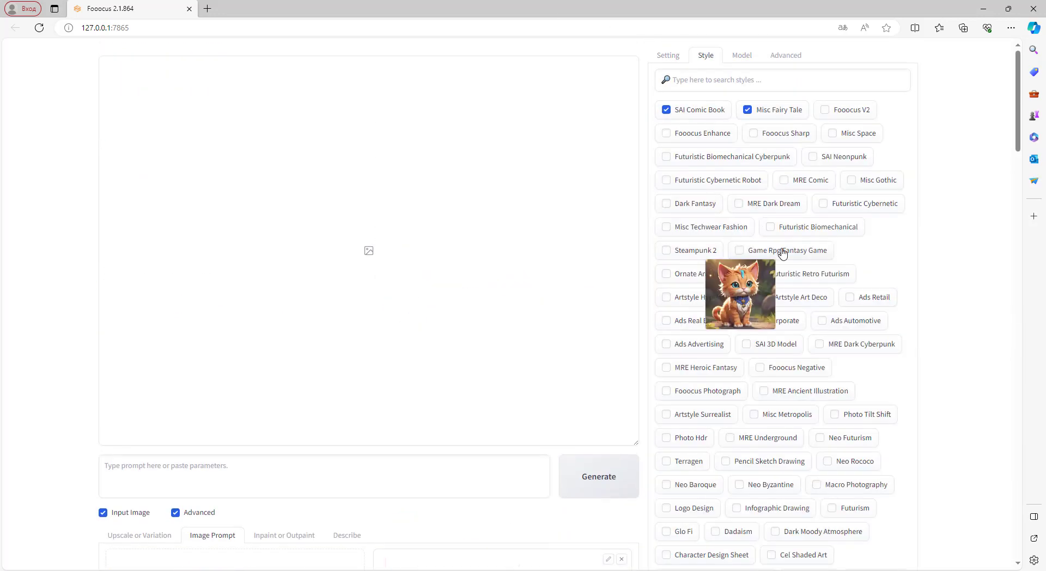
left_click(667, 109)
left_click(747, 109)
left_click(666, 133)
left_click(754, 133)
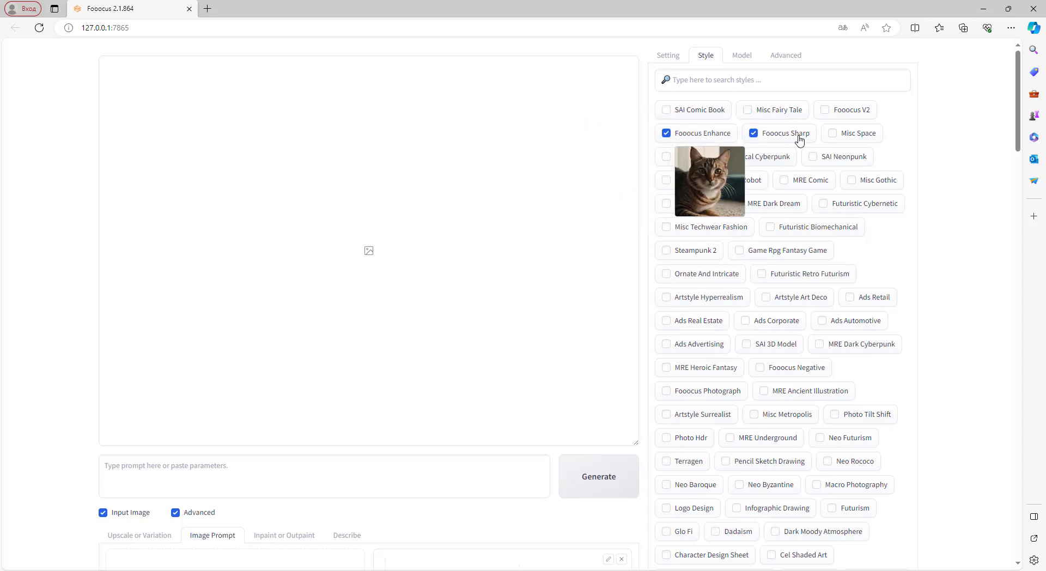
Step: Try the Misc Space style, browse the other styles, and select Fooocus V2 in its place
left_click(832, 133)
scroll(758, 258, "down", 5)
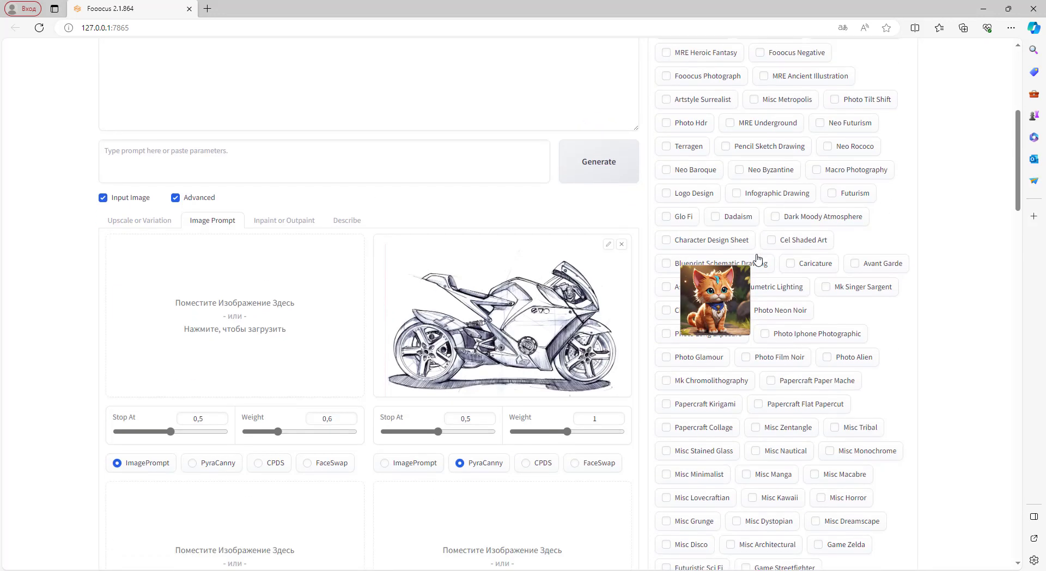
scroll(759, 258, "up", 5)
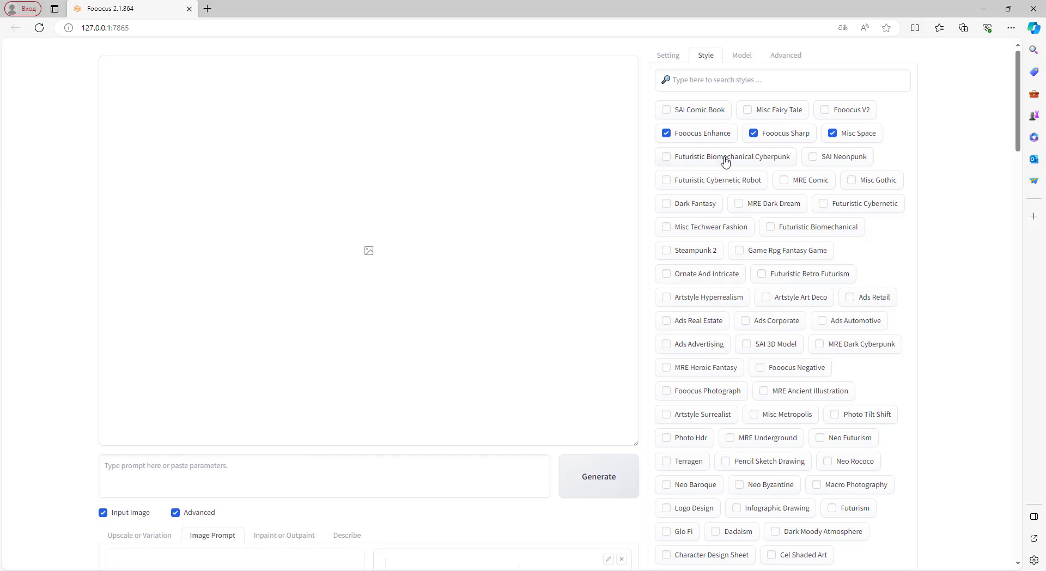
left_click(840, 135)
left_click(833, 110)
Step: Try generating images from the motorcycle sketch without a text prompt, and stop the generation
scroll(491, 382, "down", 2)
left_click(578, 397)
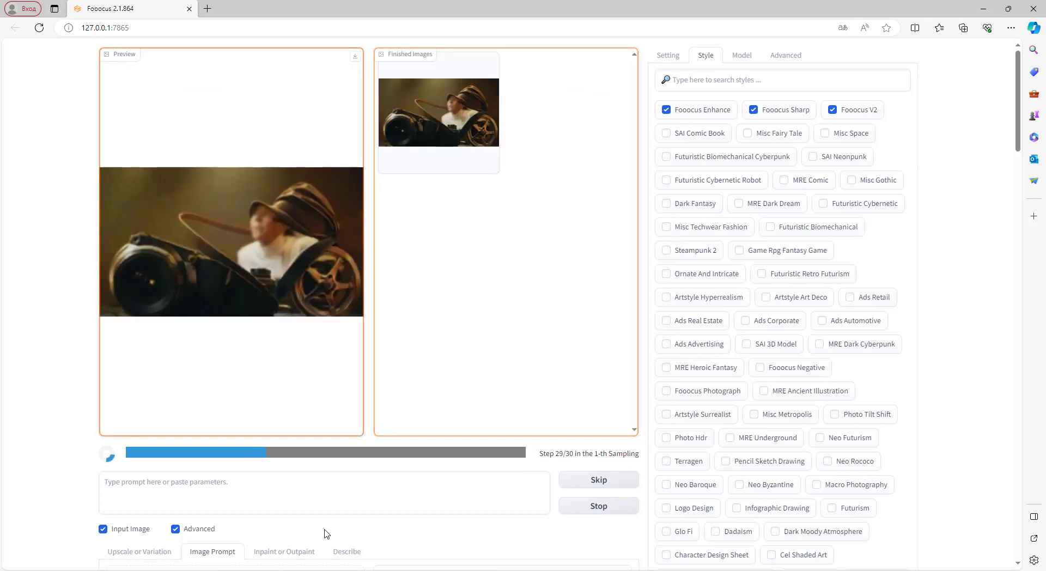
left_click(613, 509)
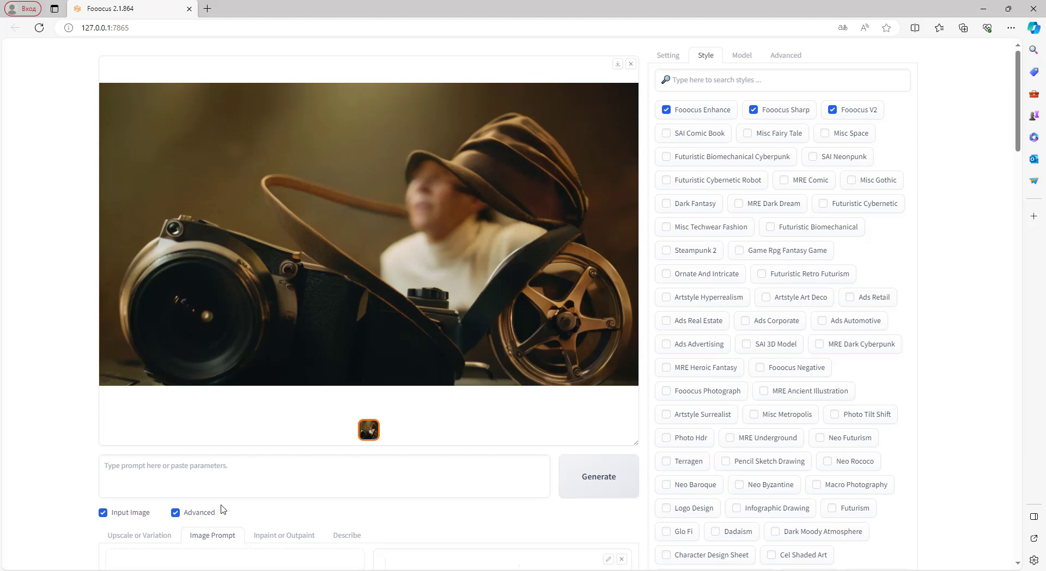
Step: Enter the prompt "yellow motorbike. road. desert" and generate the images from the motorcycle sketch
left_click(190, 468)
type("yellow motorbike. road. desert")
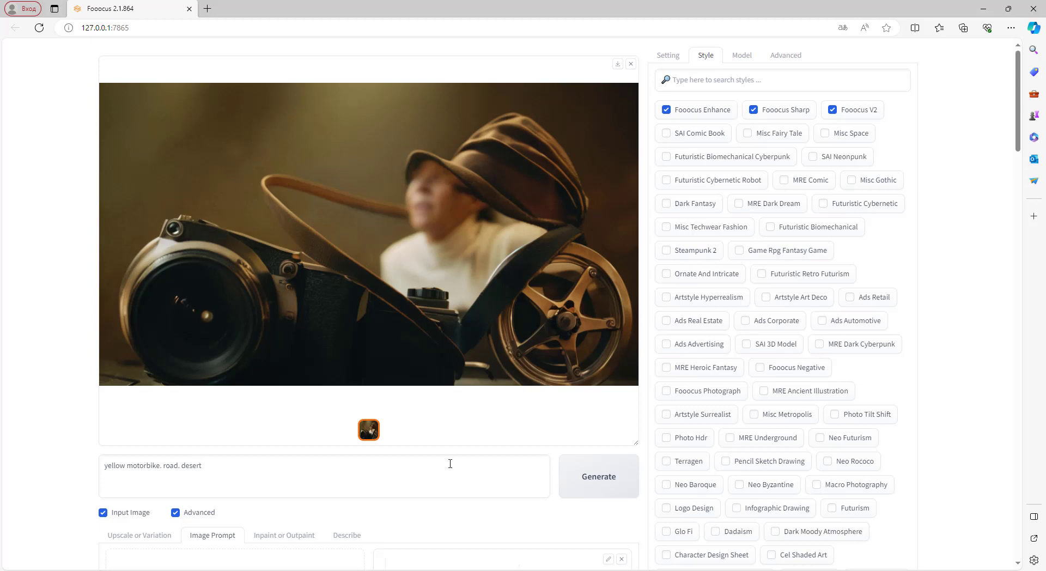
left_click(562, 479)
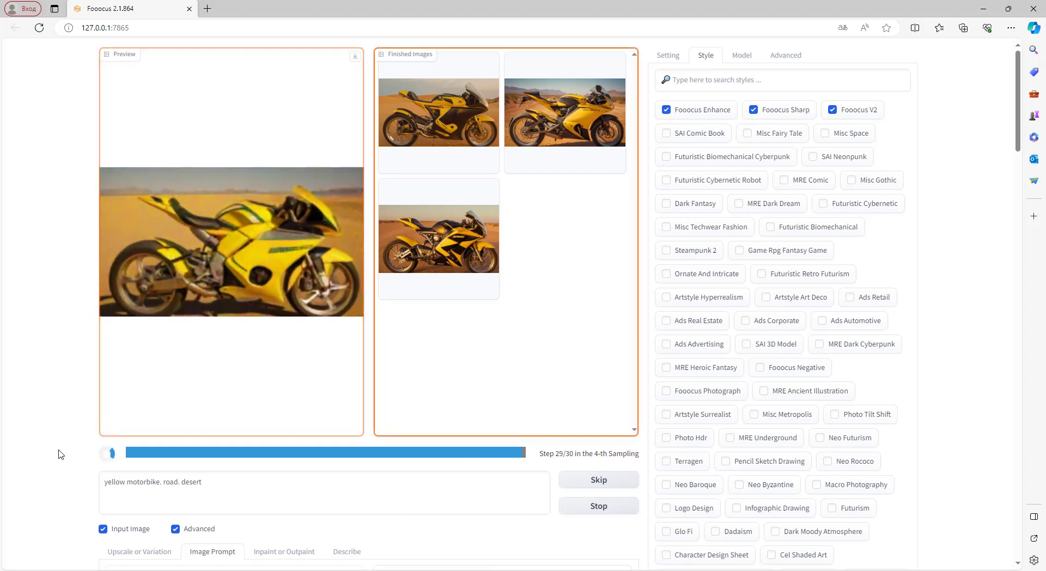
Step: Review all four yellow motorbike renders against the source sketch and look at the aspect ratio settings
left_click(262, 262)
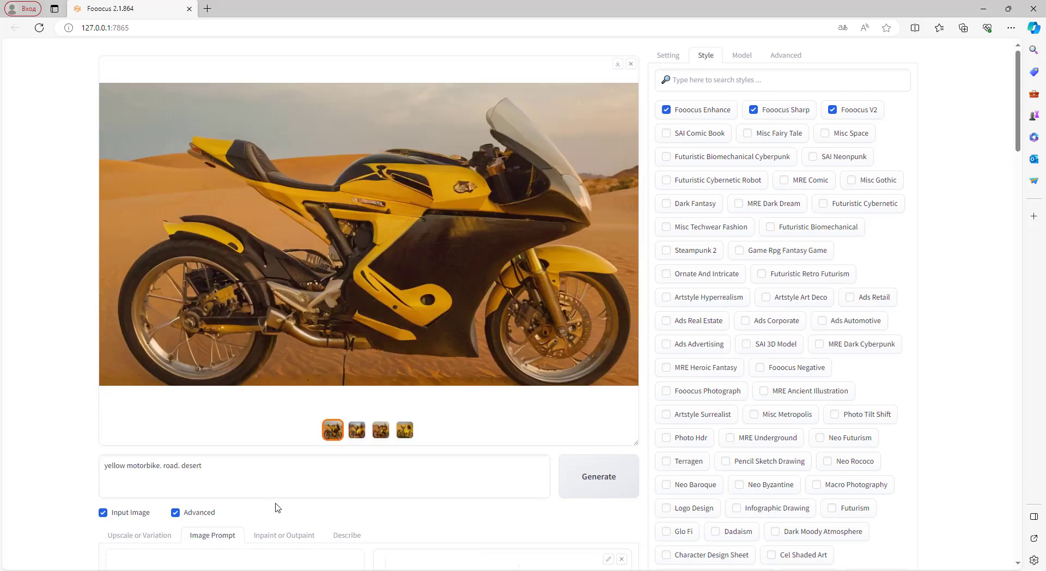
left_click(357, 433)
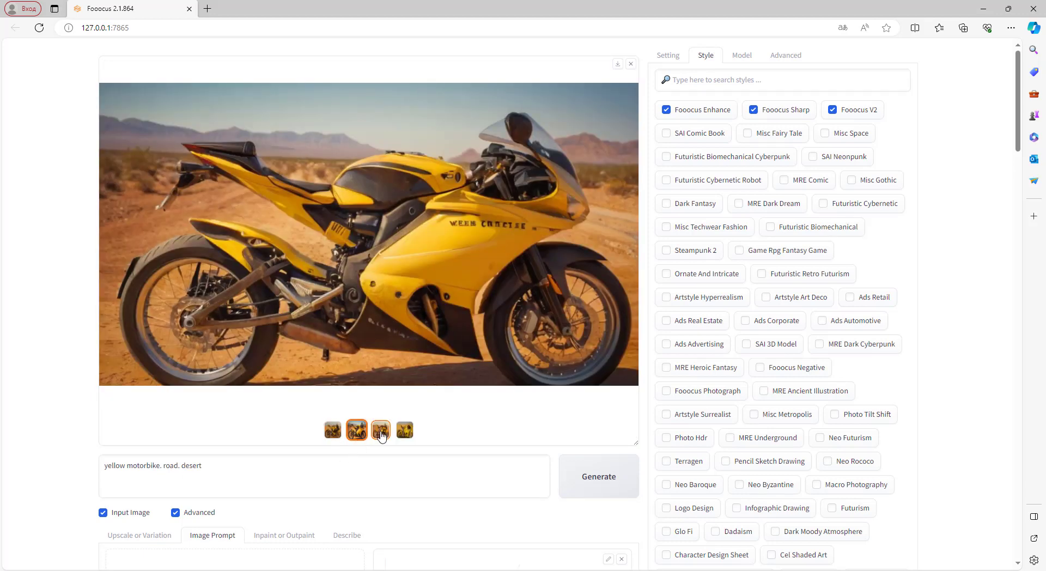
left_click(381, 433)
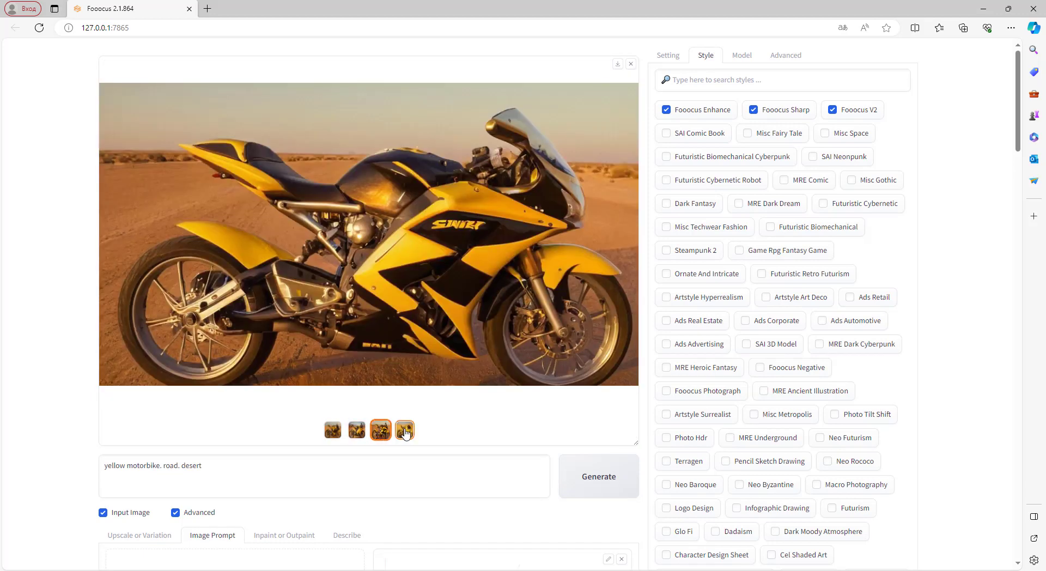
left_click(405, 432)
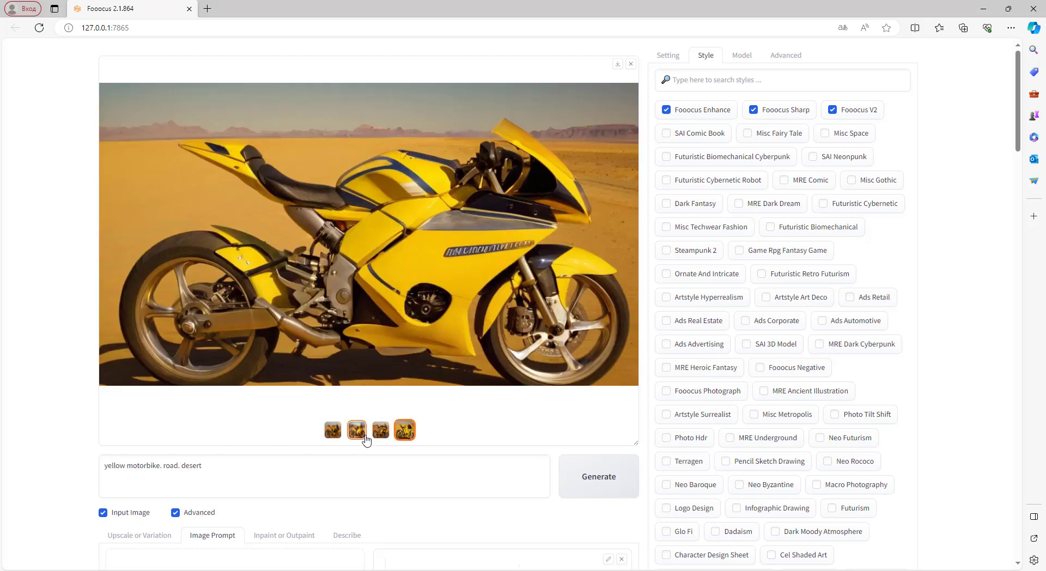
scroll(428, 461, "down", 9)
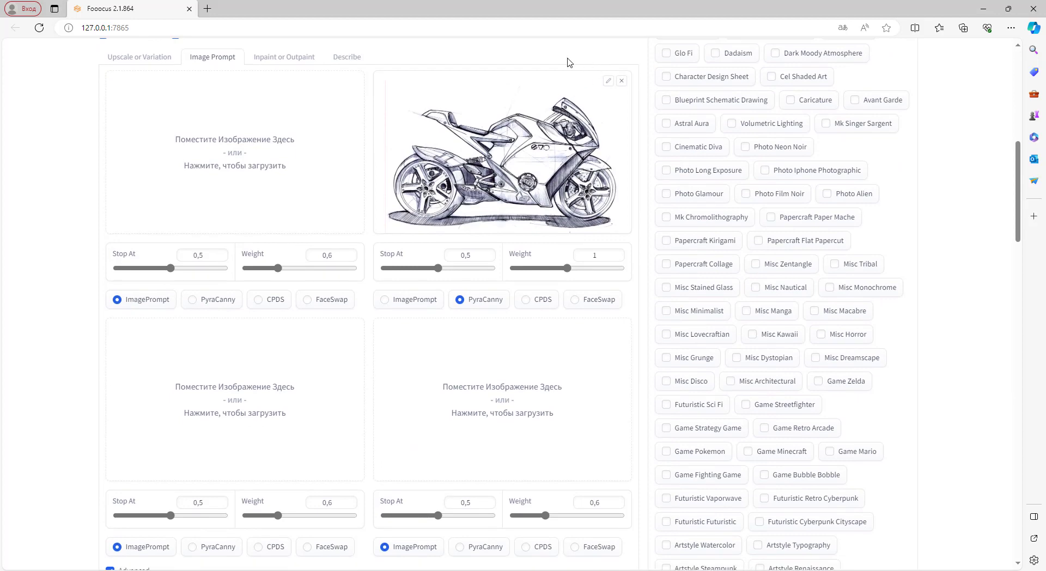
scroll(451, 206, "up", 9)
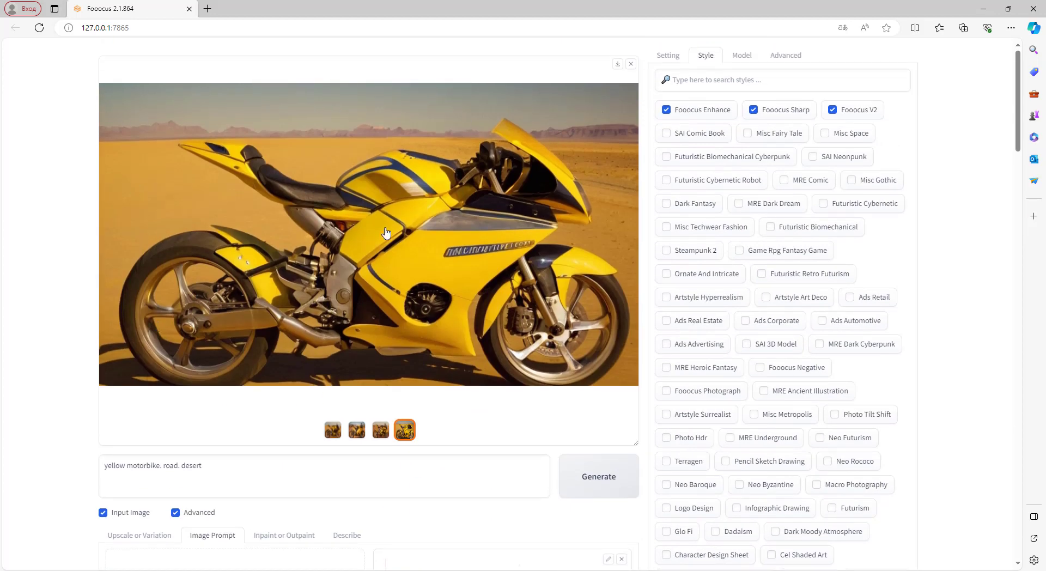
left_click(681, 58)
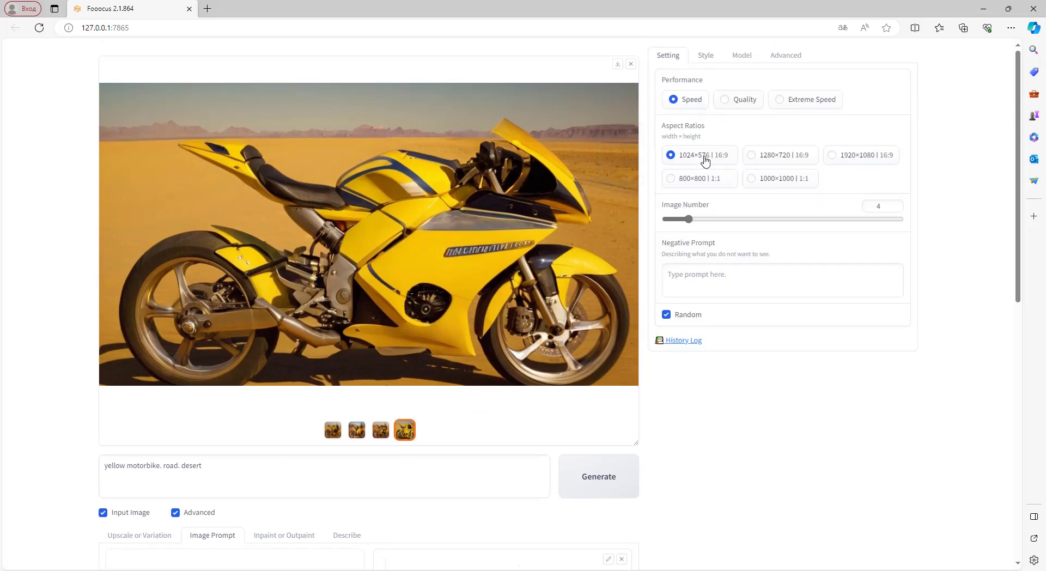
Step: Open the motorcycle sketch 2e110.jpg from Total Commander in Photoshop and widen its canvas on both sides with the Crop tool
key("alt+Tab")
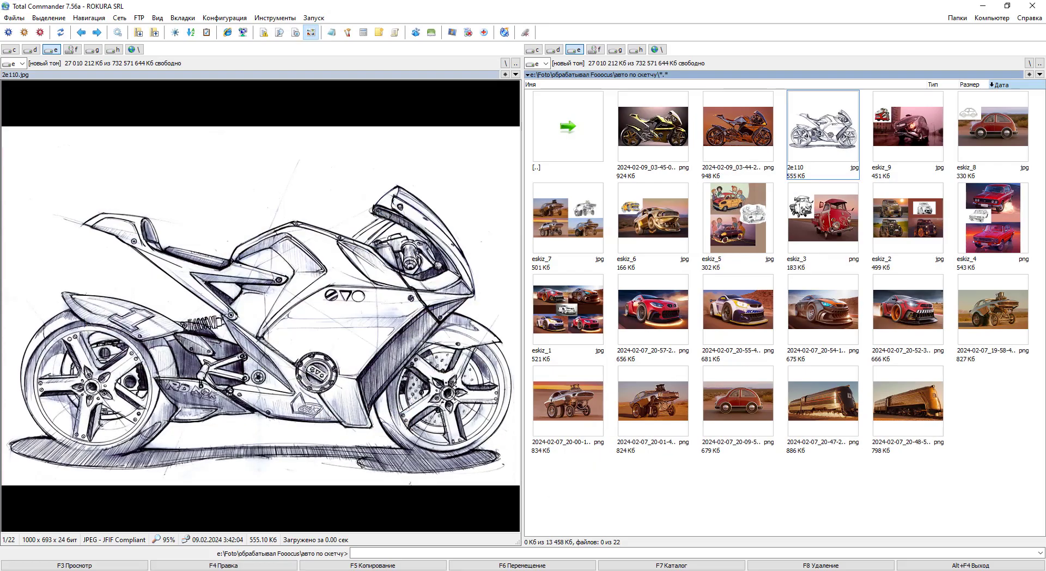
mouse_move(824, 148)
left_mouse_down()
mouse_move(602, 515)
mouse_move(618, 567)
mouse_move(440, 267)
mouse_move(452, 260)
left_mouse_up()
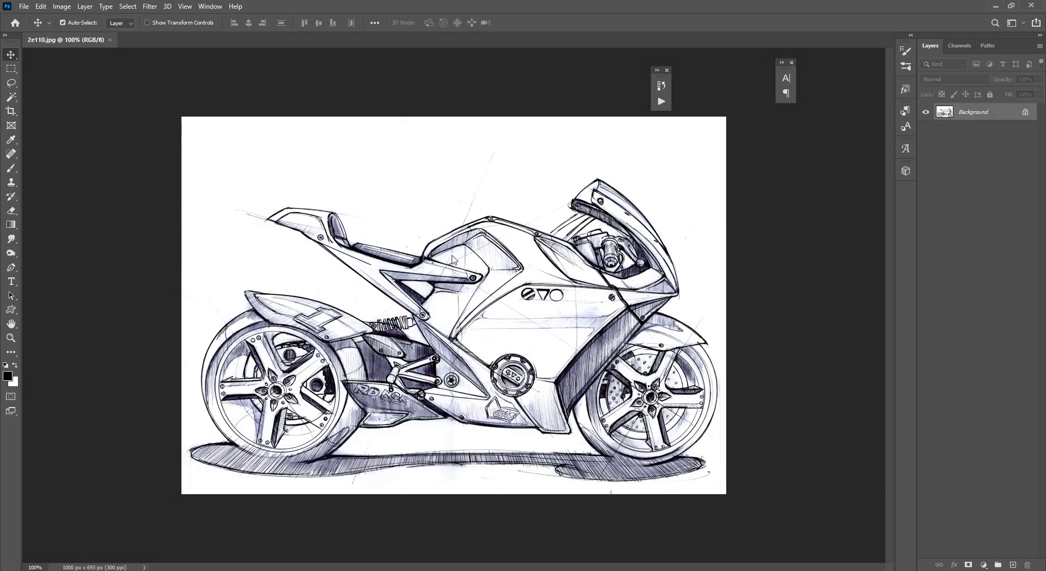
key("c")
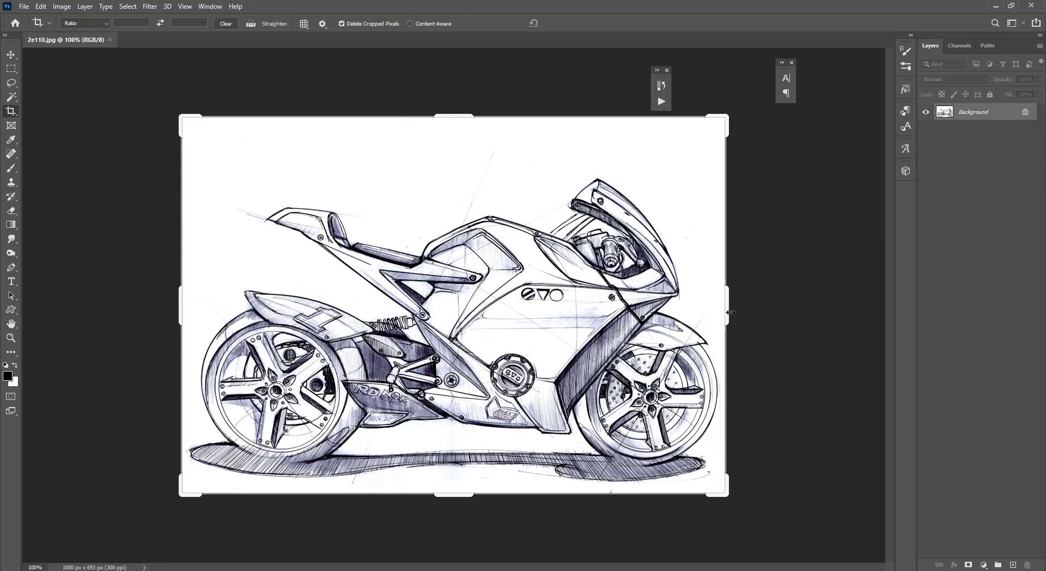
left_click_drag(731, 312, 760, 298)
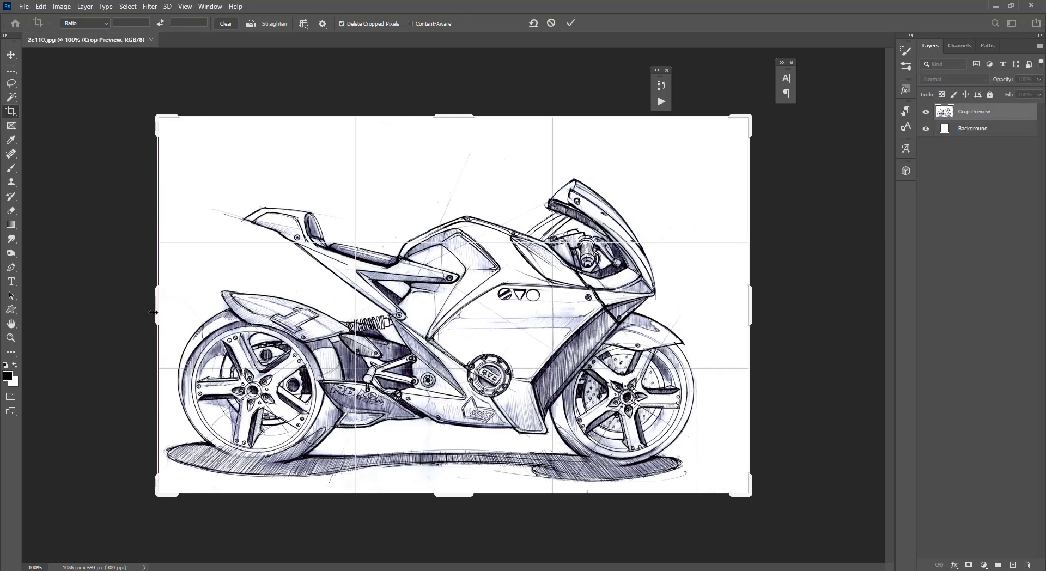
left_click_drag(153, 313, 103, 312)
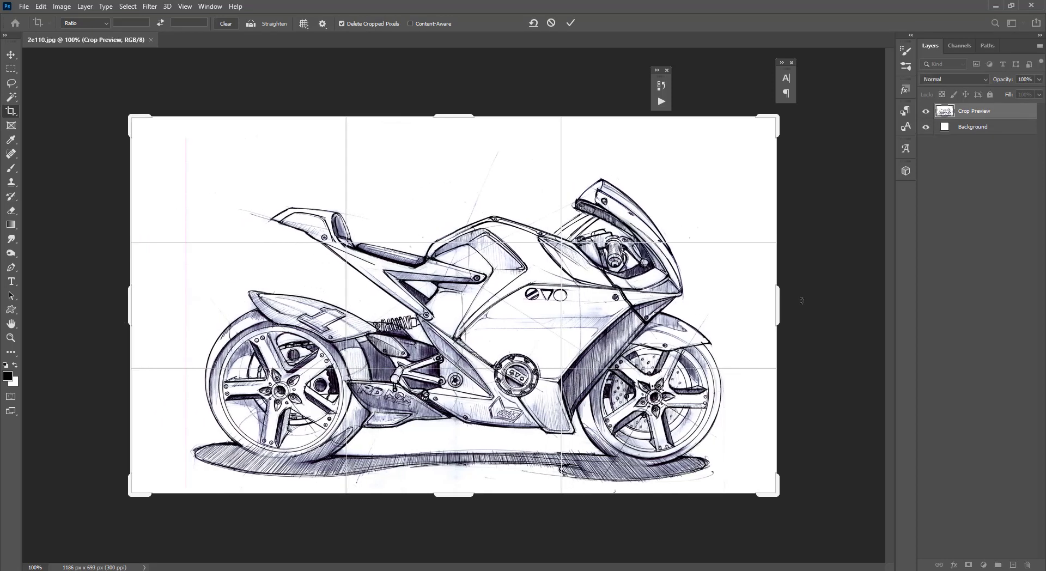
left_click_drag(779, 311, 785, 310)
key("Return")
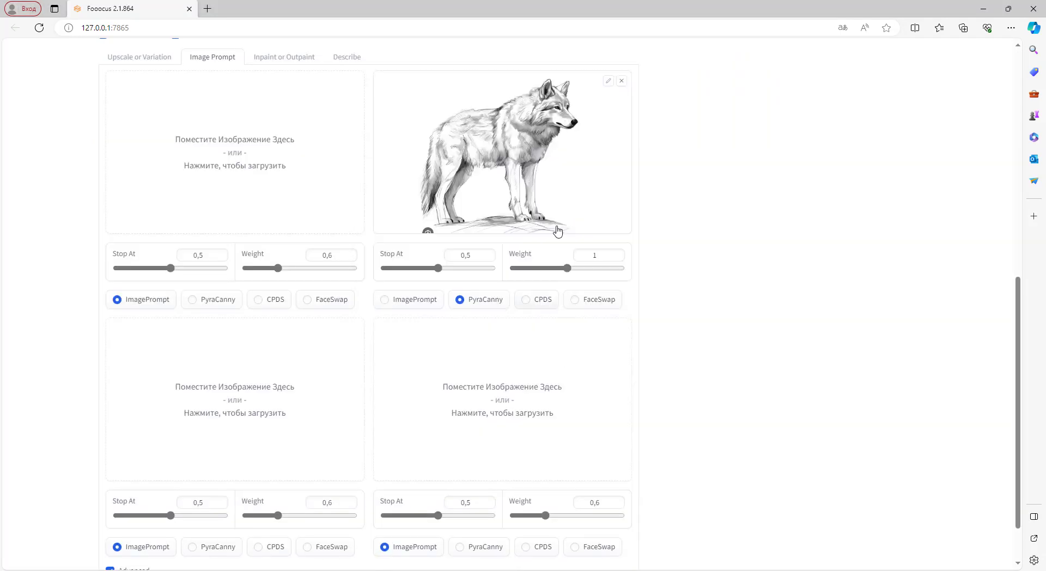
Step: Check the wolf sketch erer.JPG in XnView and set the Fooocus aspect ratio to 800×800 (1:1) to suit it
scroll(558, 297, "up", 3)
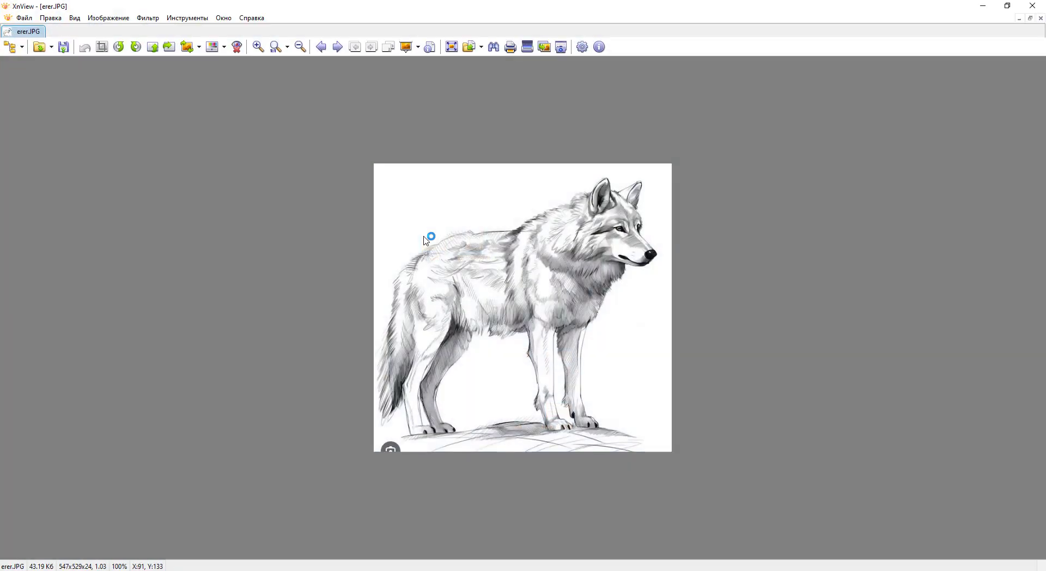
left_click(1032, 5)
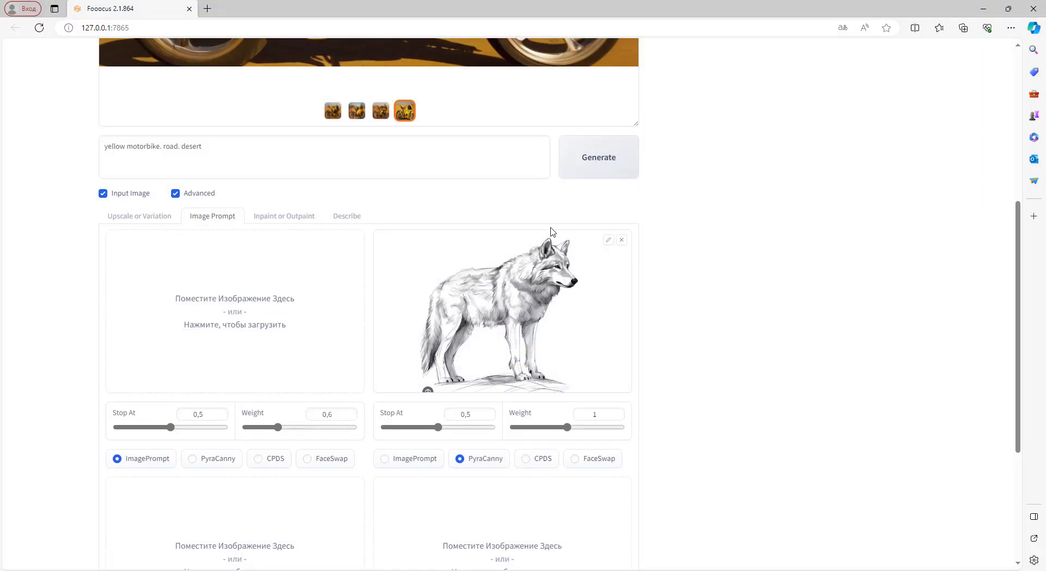
scroll(550, 228, "up", 5)
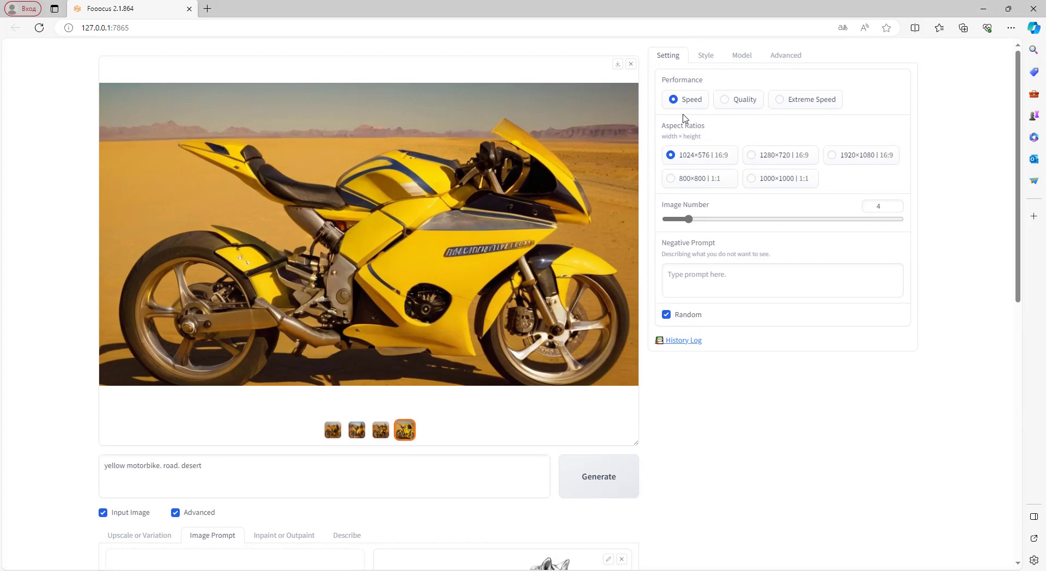
scroll(550, 340, "down", 9)
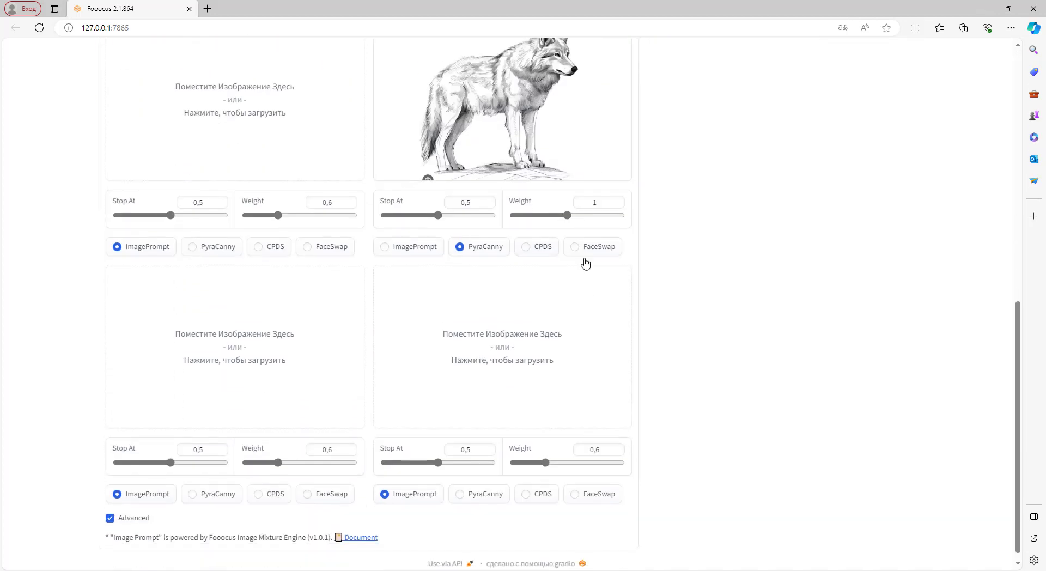
scroll(409, 211, "up", 2)
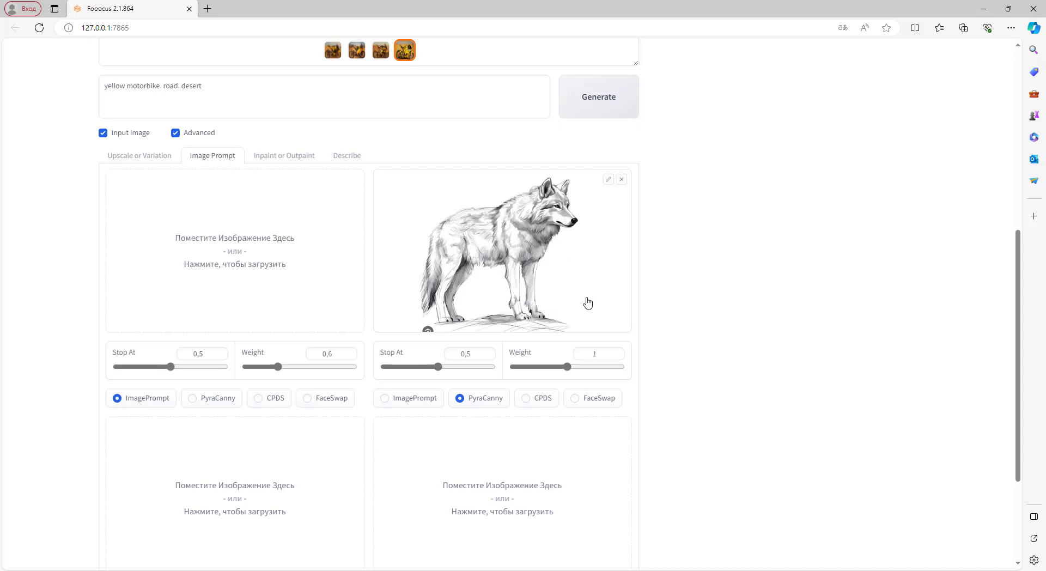
scroll(587, 303, "up", 7)
left_click(676, 182)
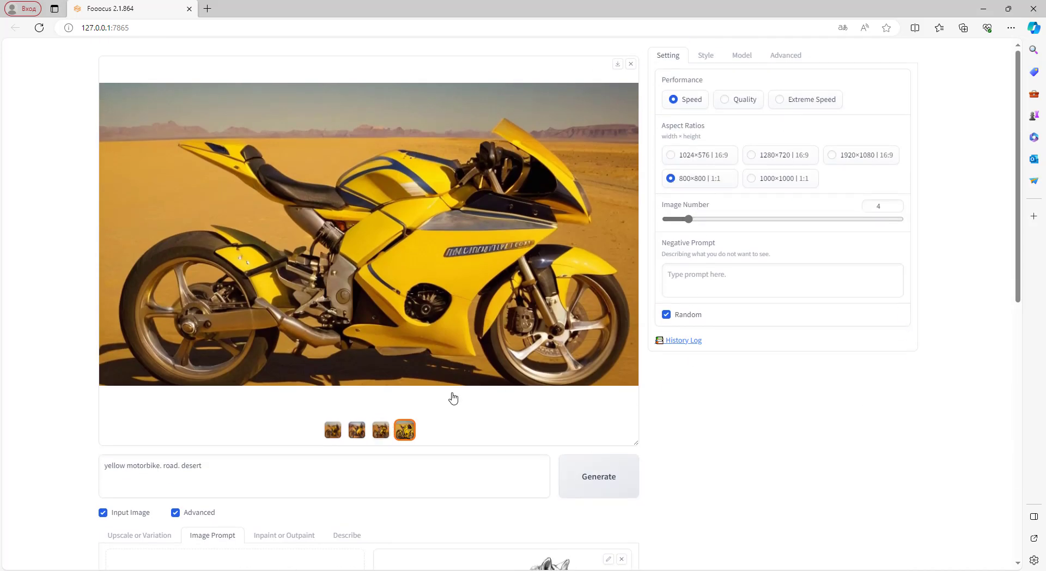
Step: Replace the prompt with "white wolf. forest. Sun rays" and generate the images from the wolf sketch
scroll(427, 266, "down", 4)
scroll(399, 269, "up", 3)
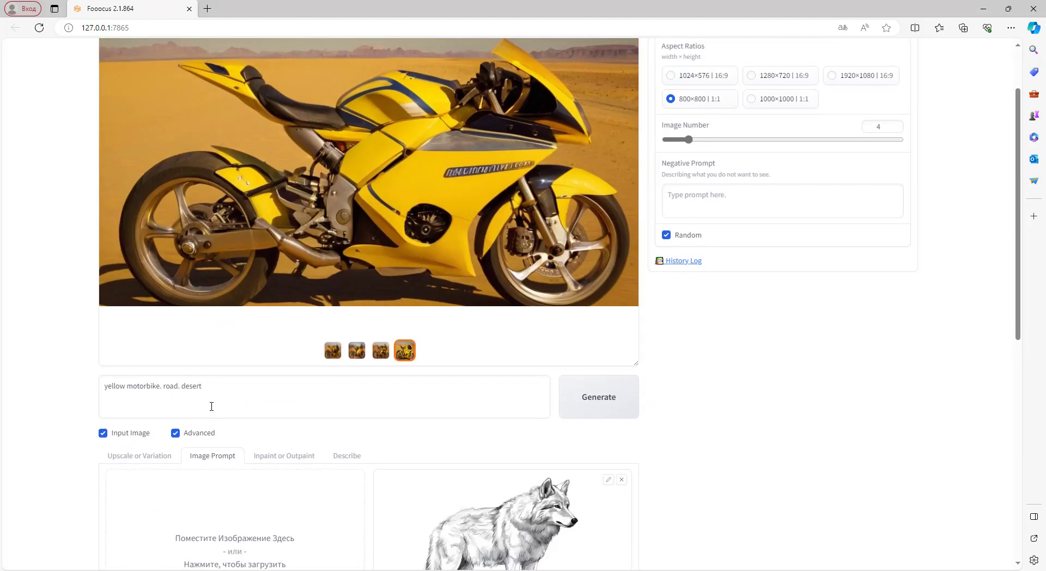
left_click_drag(210, 407, 1, 335)
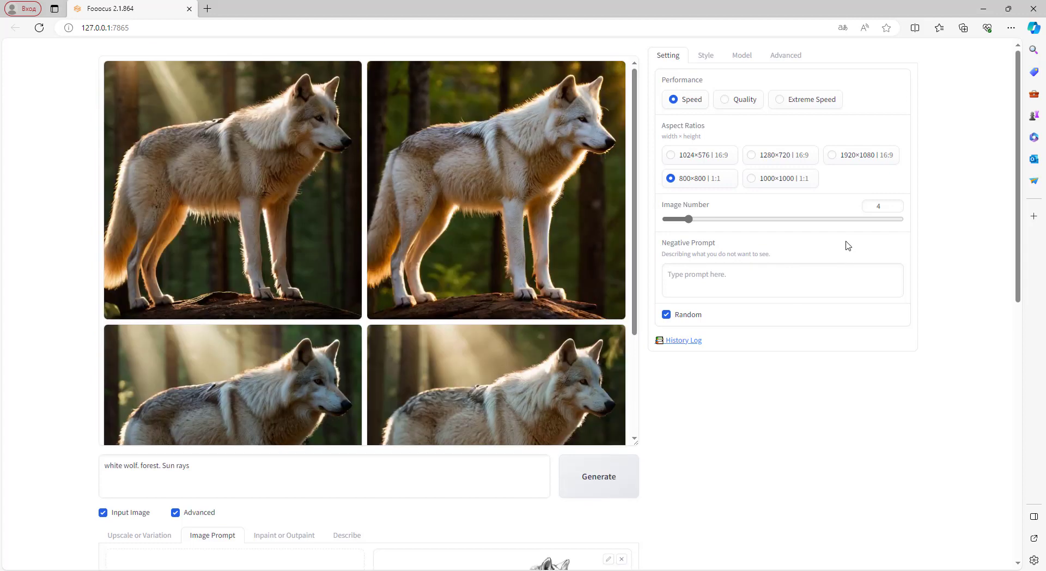
Step: View each of the four generated white wolf images enlarged
left_click(232, 216)
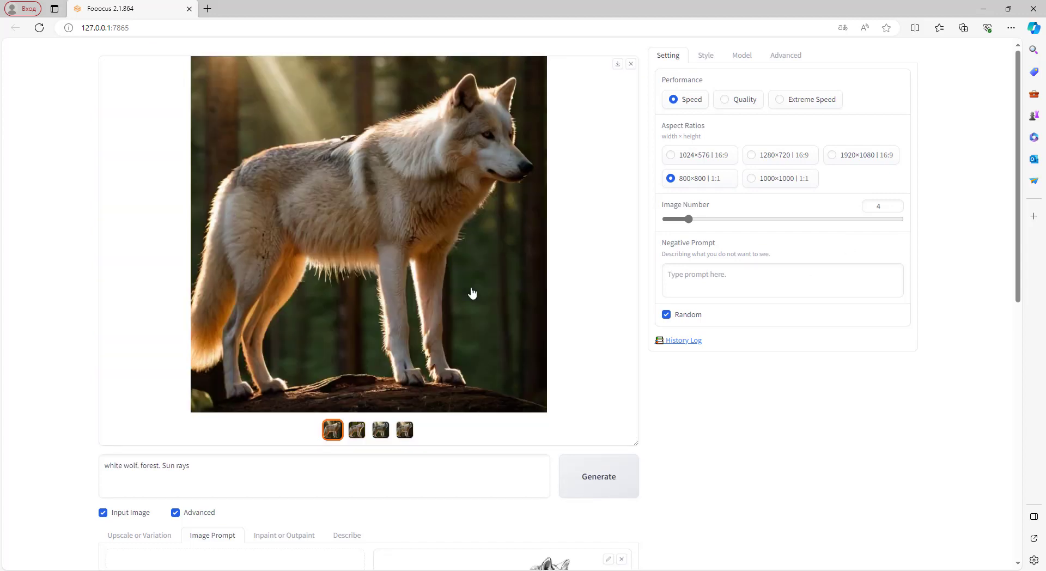
left_click(355, 431)
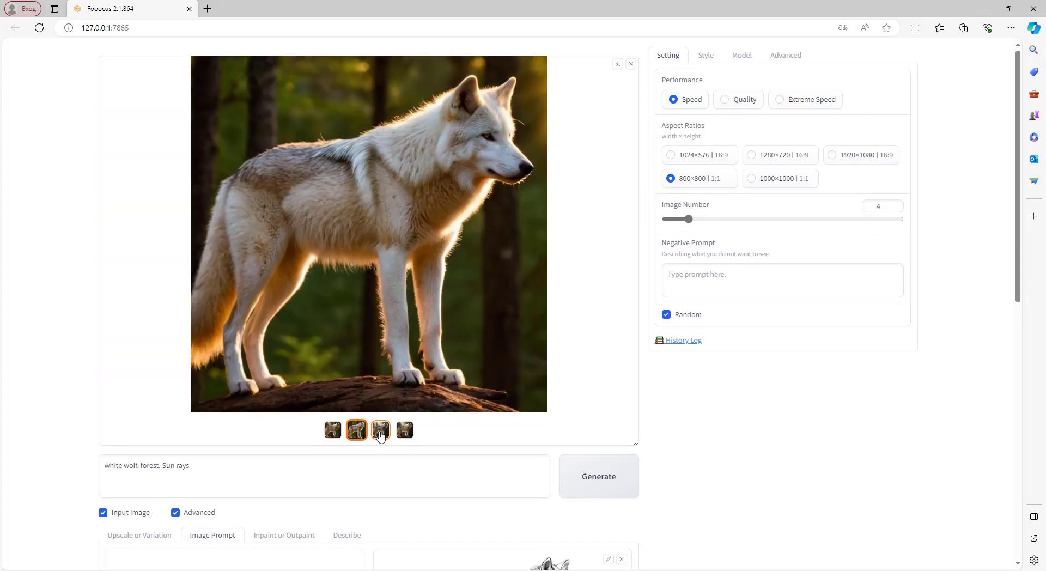
left_click(382, 433)
left_click(404, 432)
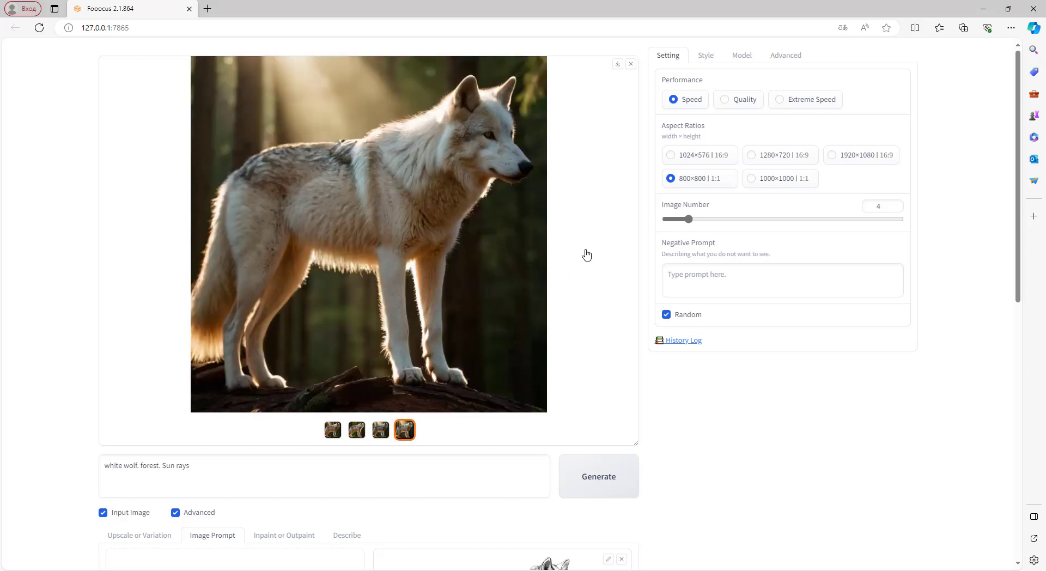
Step: Try lowering the wolf sketch's PyraCanny Stop At to 0.186 and Weight to 0.281
scroll(586, 255, "down", 5)
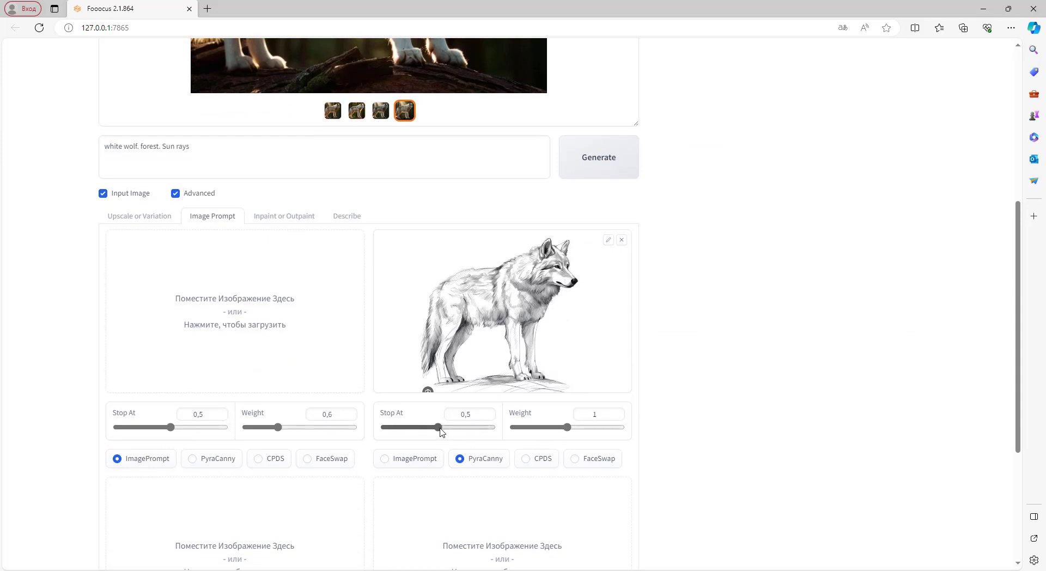
left_click_drag(441, 432, 406, 432)
left_click_drag(568, 429, 533, 439)
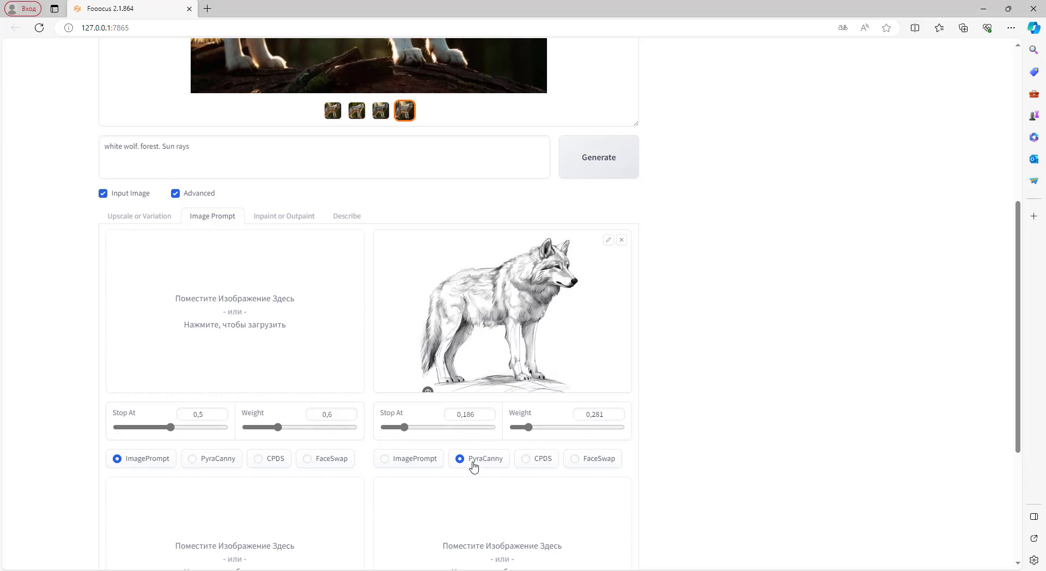
Step: Switch the wolf sketch to CPDS and set its Stop At to 0.161 and Weight to 0.352
left_click(527, 460)
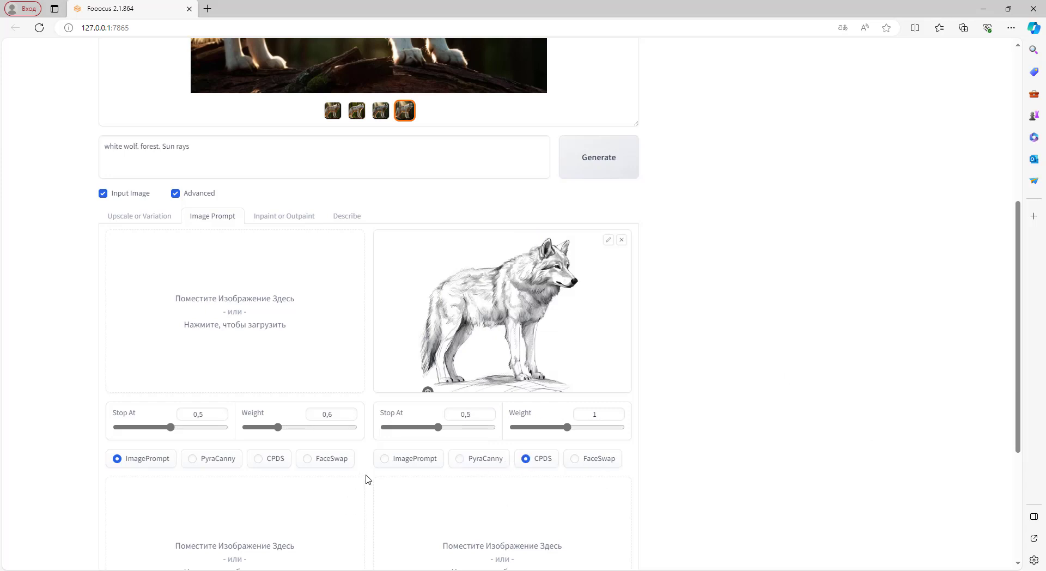
left_click_drag(438, 427, 404, 427)
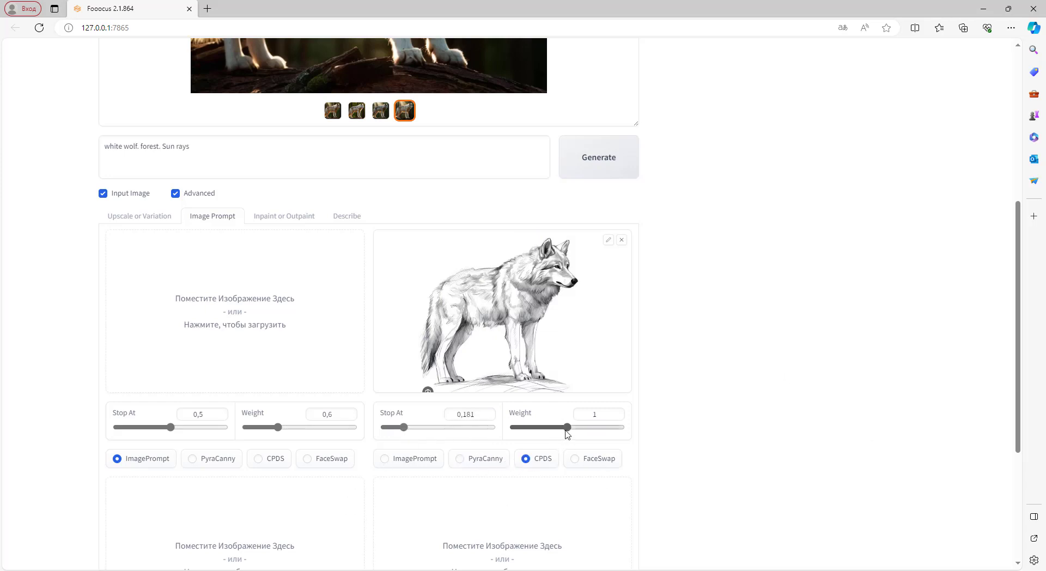
left_click_drag(566, 429, 534, 428)
left_click(532, 427)
left_click(402, 427)
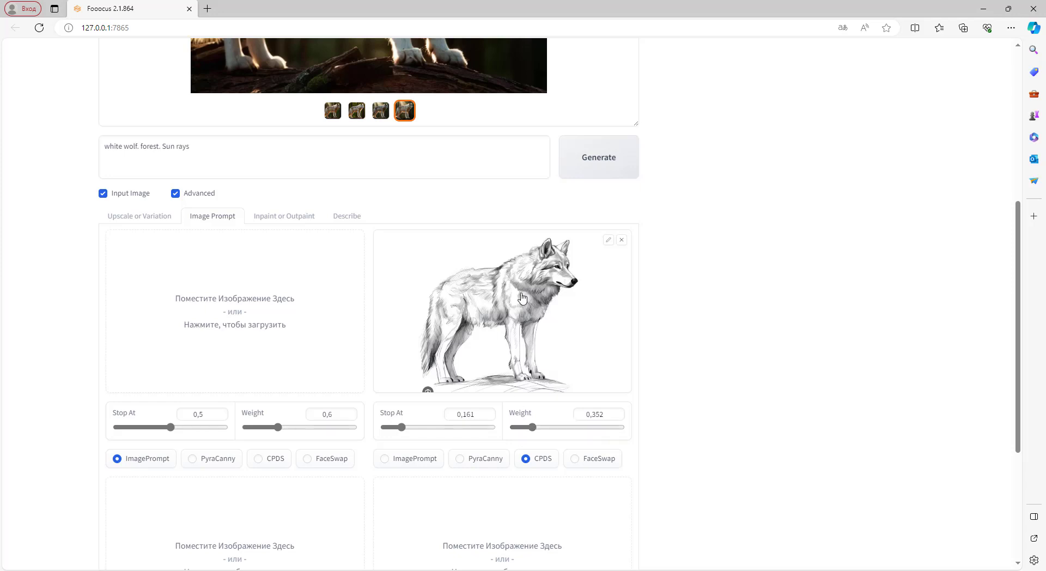
mouse_move(532, 427)
left_mouse_down()
mouse_move(512, 428)
mouse_move(532, 428)
left_mouse_up()
Step: Set the number of images to 1 and generate a wolf image from the sketch
scroll(537, 427, "up", 5)
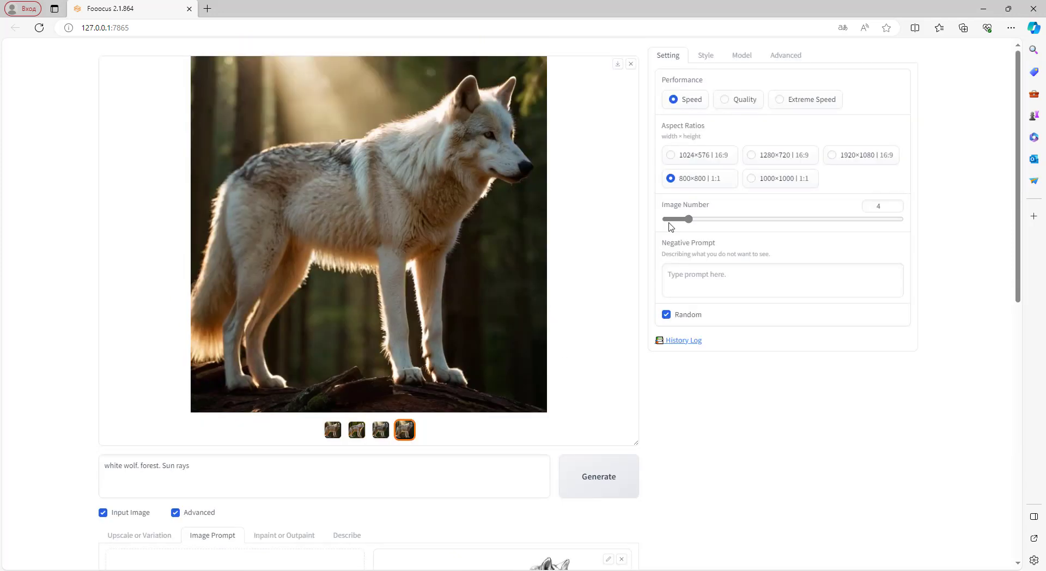
scroll(537, 311, "down", 4)
left_click(598, 253)
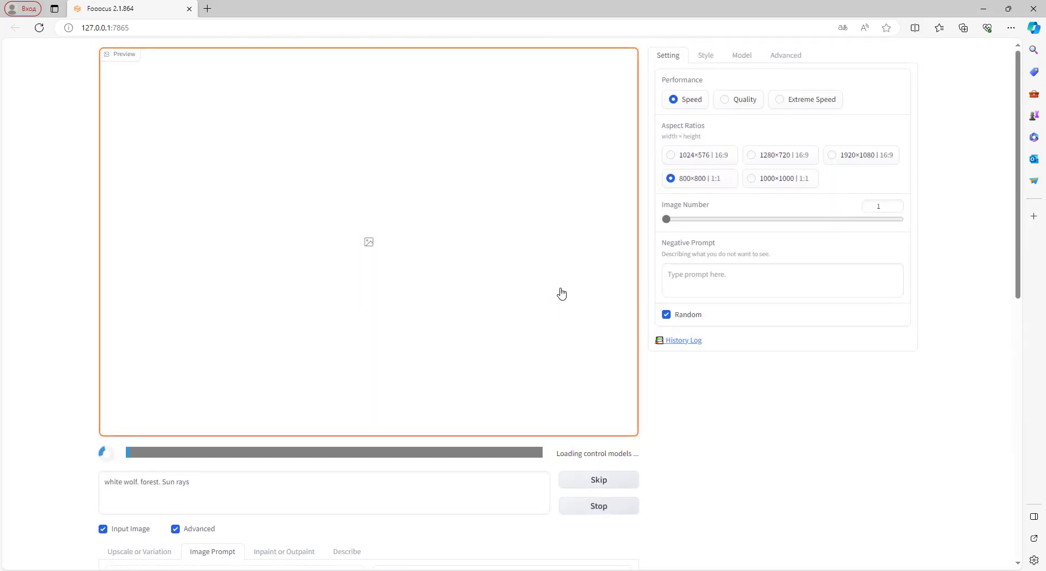
Step: Set the wolf sketch's Stop At to 0.156 and stop the running generation after checking its preview
scroll(562, 293, "down", 4)
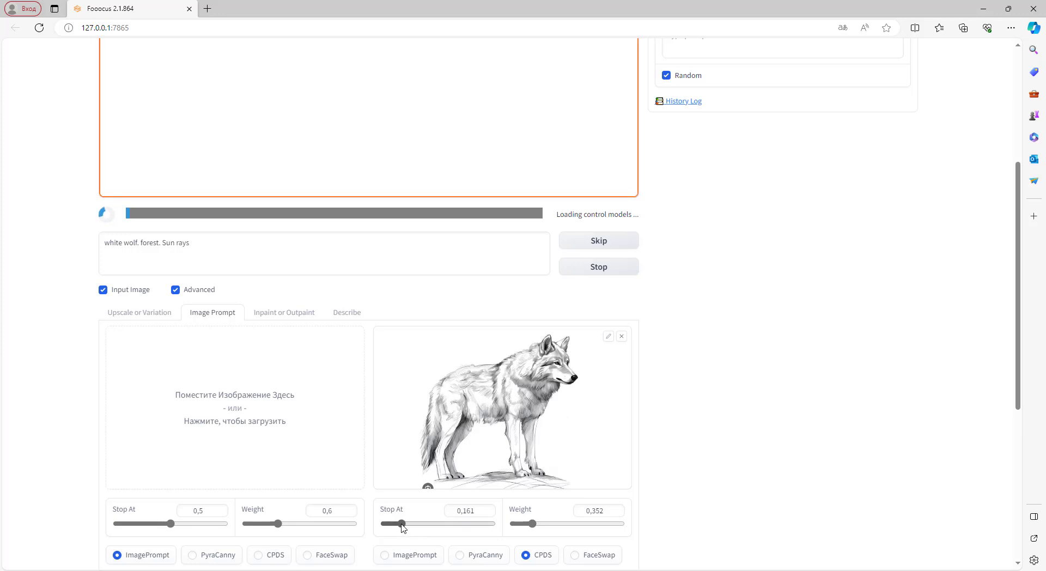
scroll(427, 288, "up", 5)
scroll(428, 287, "down", 5)
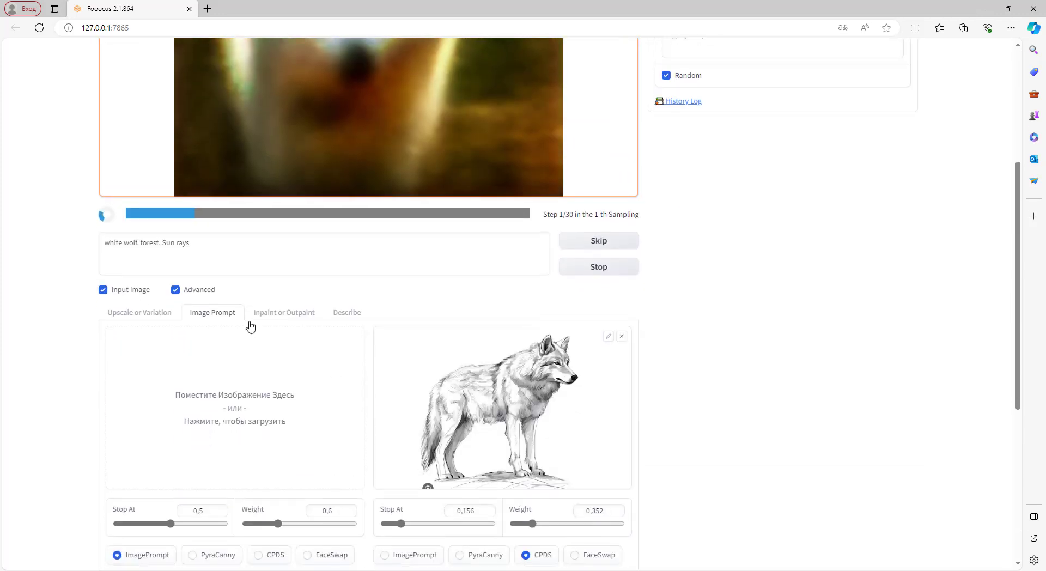
left_click_drag(205, 243, 35, 235)
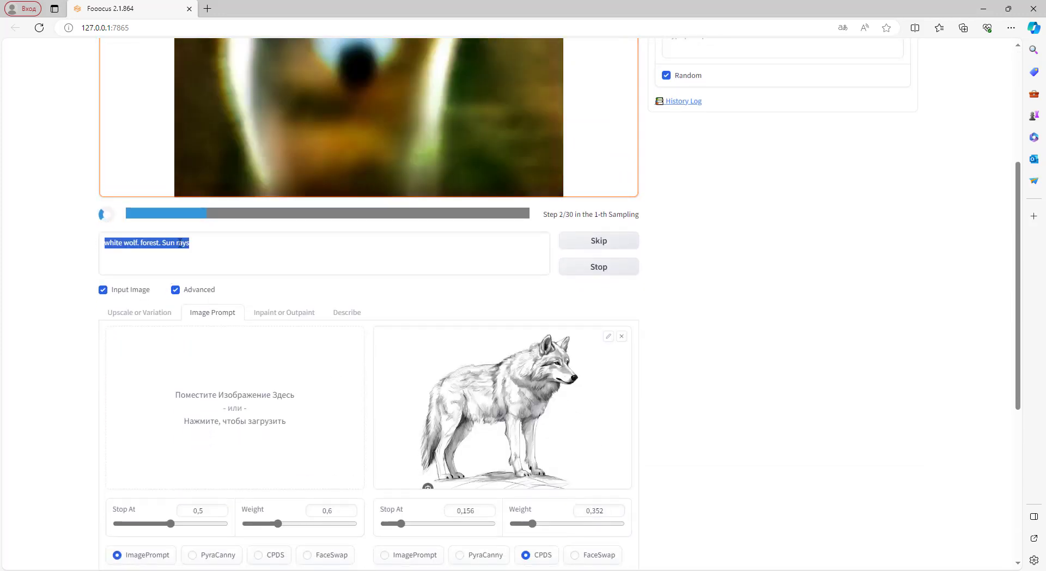
scroll(357, 178, "up", 5)
scroll(380, 172, "down", 3)
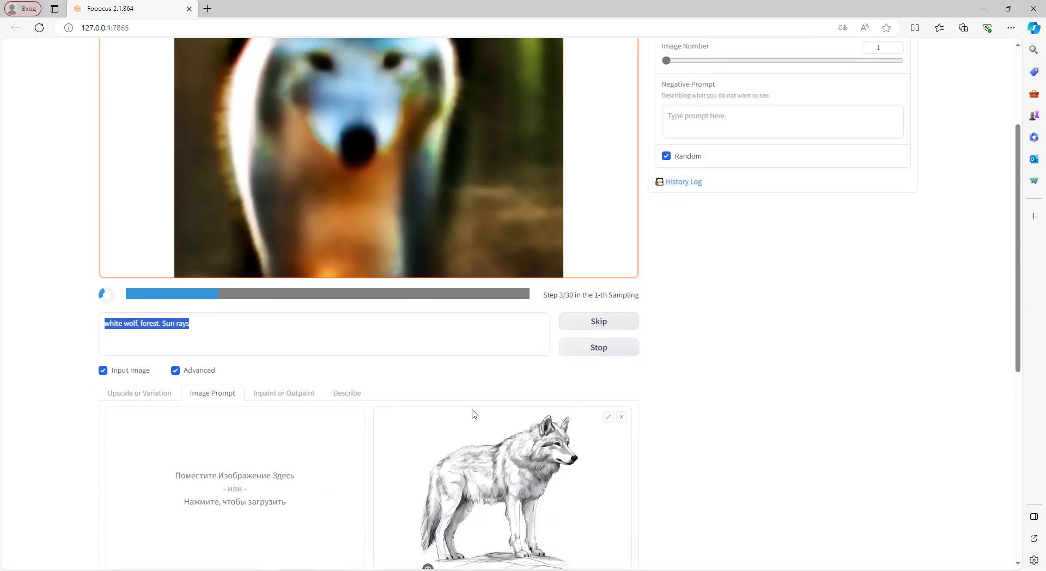
left_click(602, 346)
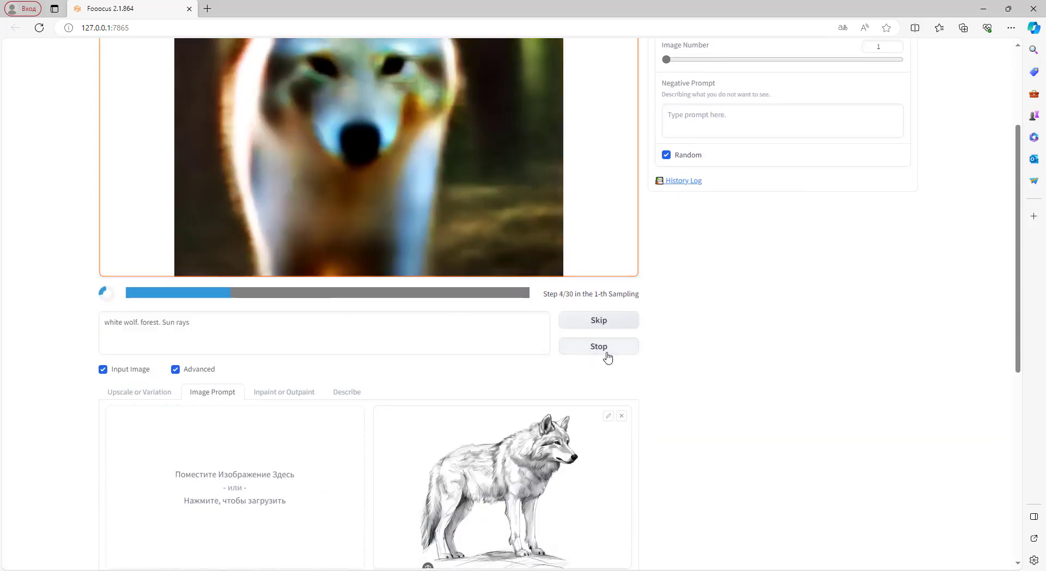
Step: Set the wolf sketch's Stop At to 0.196 and Weight to 0.444, and generate the image again
scroll(527, 407, "down", 2)
left_click_drag(402, 508, 415, 509)
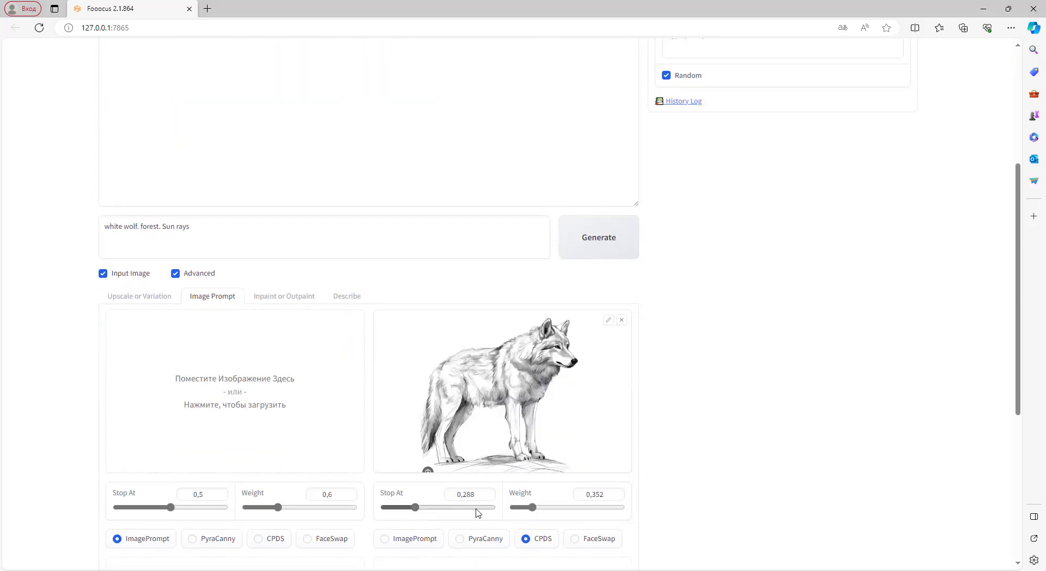
left_click_drag(537, 509, 544, 508)
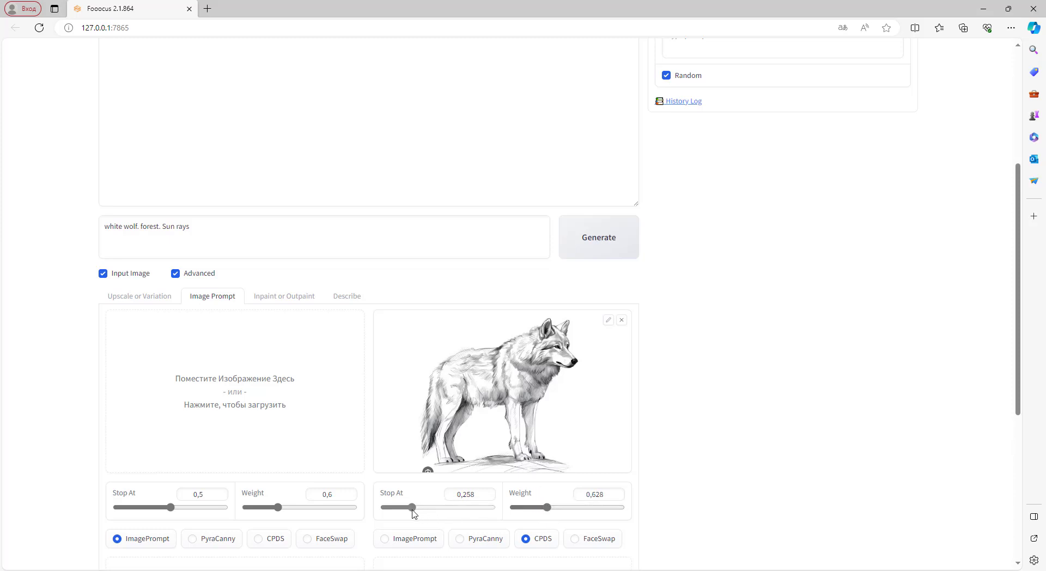
scroll(627, 292, "up", 5)
left_click(577, 493)
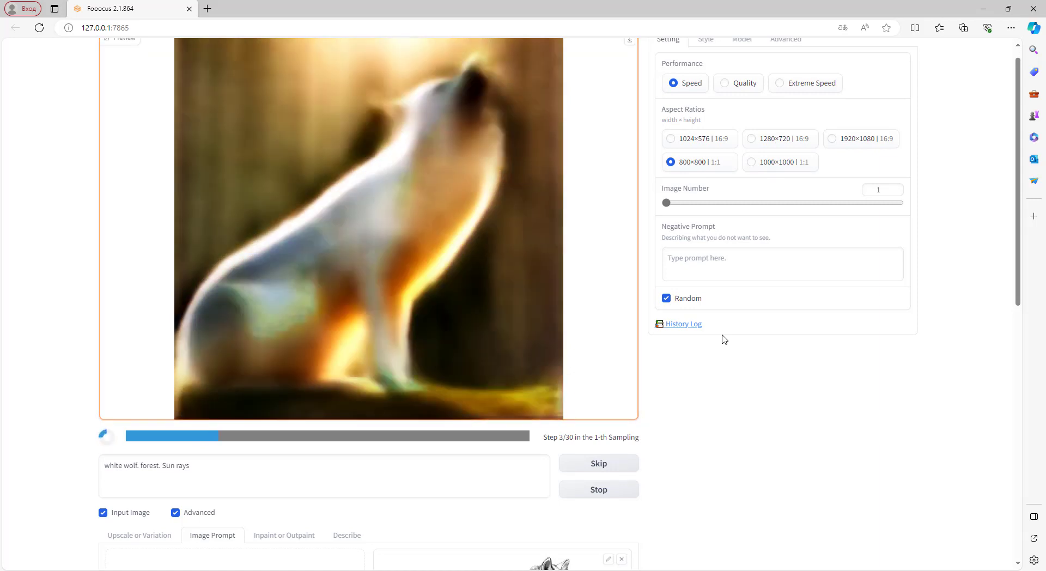
Step: Compare the wolf preview in progress with the sketch and stop the generation
scroll(427, 231, "down", 7)
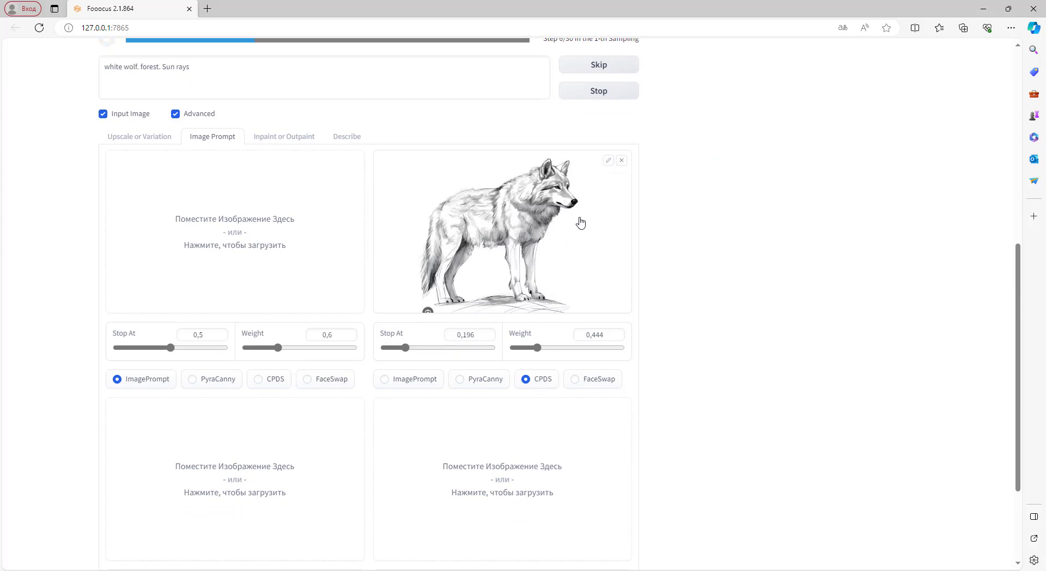
scroll(499, 145, "up", 7)
scroll(510, 285, "down", 6)
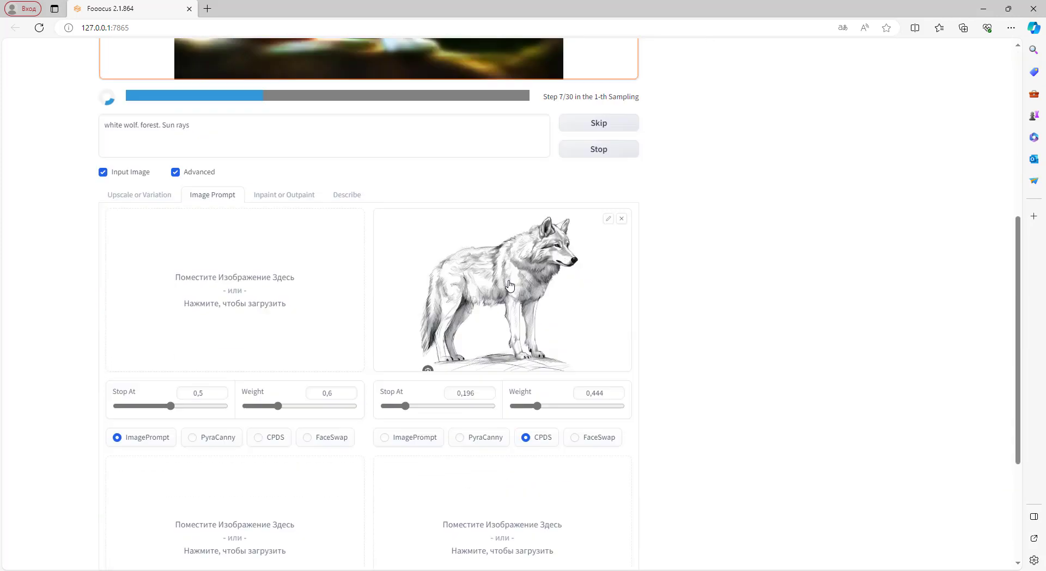
scroll(509, 285, "down", 1)
left_click(605, 119)
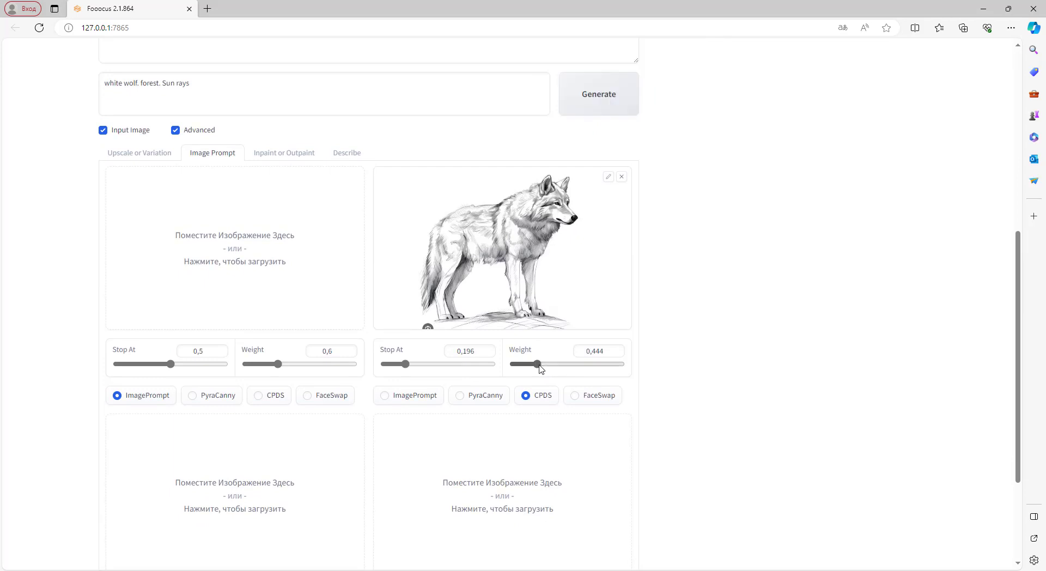
Step: Set the wolf sketch's CPDS Weight to 2 and Stop At to 1, and generate the image
left_click_drag(537, 364, 652, 374)
left_click_drag(407, 365, 506, 367)
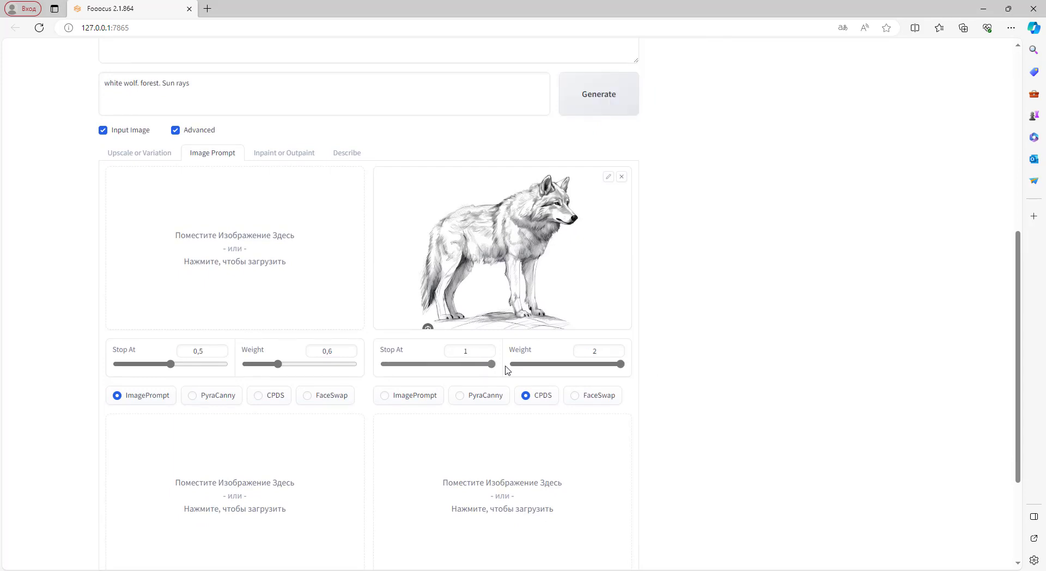
scroll(660, 148, "up", 7)
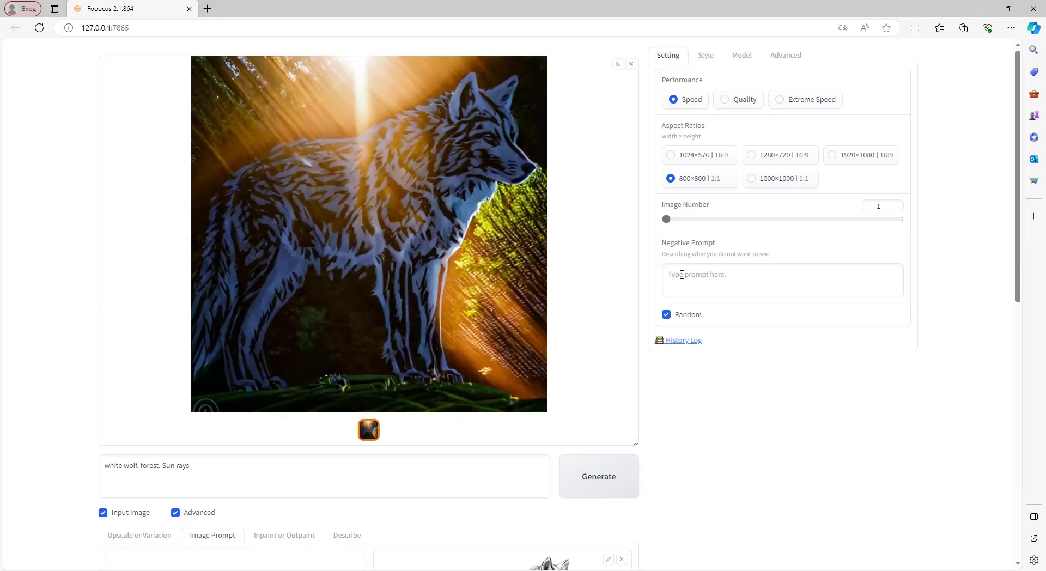
Step: Compare the generated wolf with the sketch and lower the sketch's CPDS Weight to 1.934
scroll(561, 327, "down", 6)
scroll(562, 327, "up", 6)
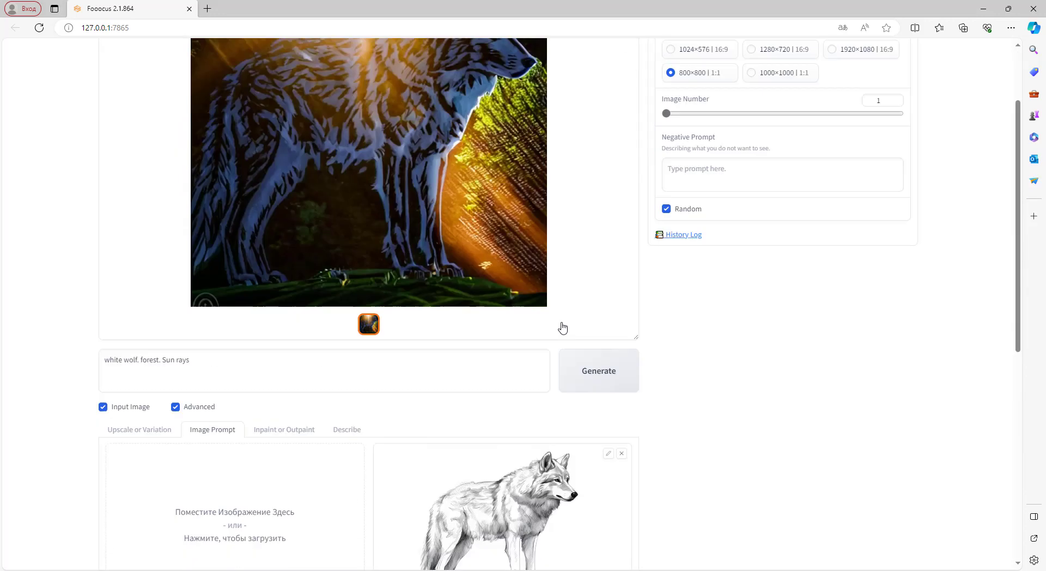
scroll(561, 327, "down", 4)
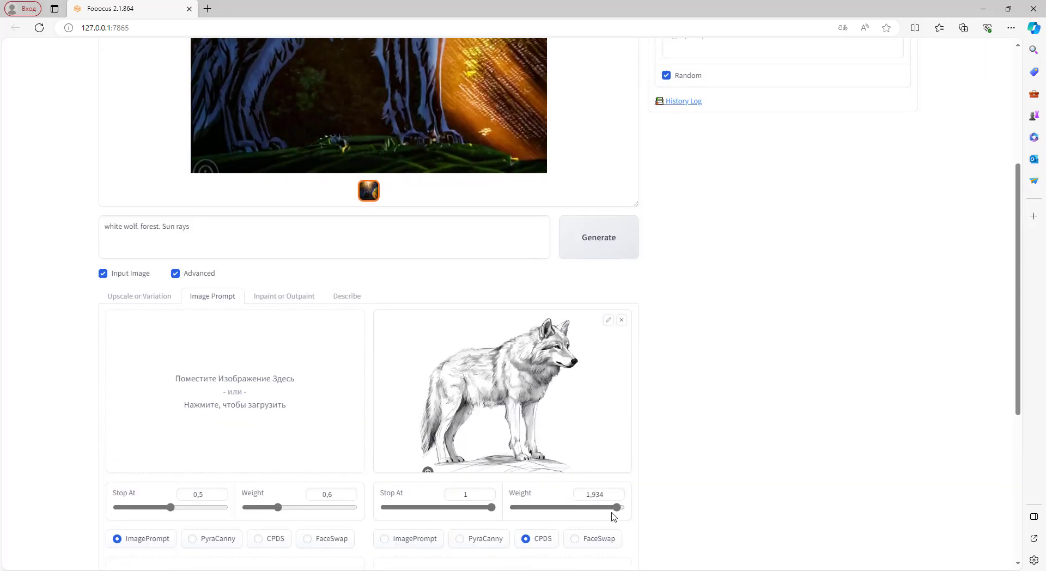